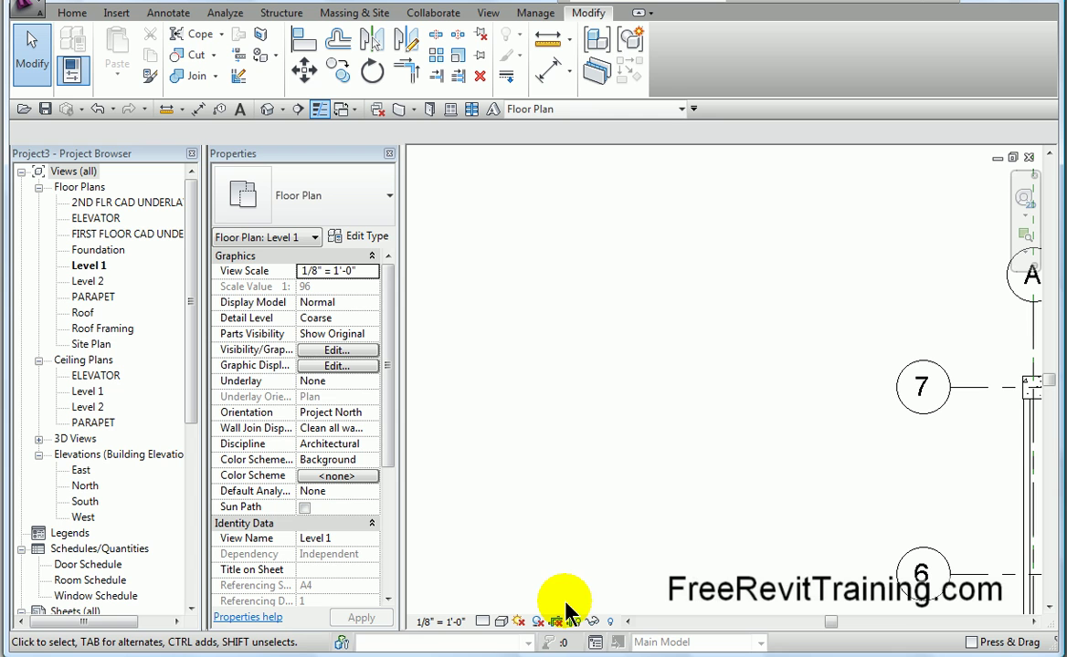
- Pan the Level 1 plan to bring grid bubbles A and B above gridlines 7 and 6 into view
middle_click_drag(866, 530, 621, 465)
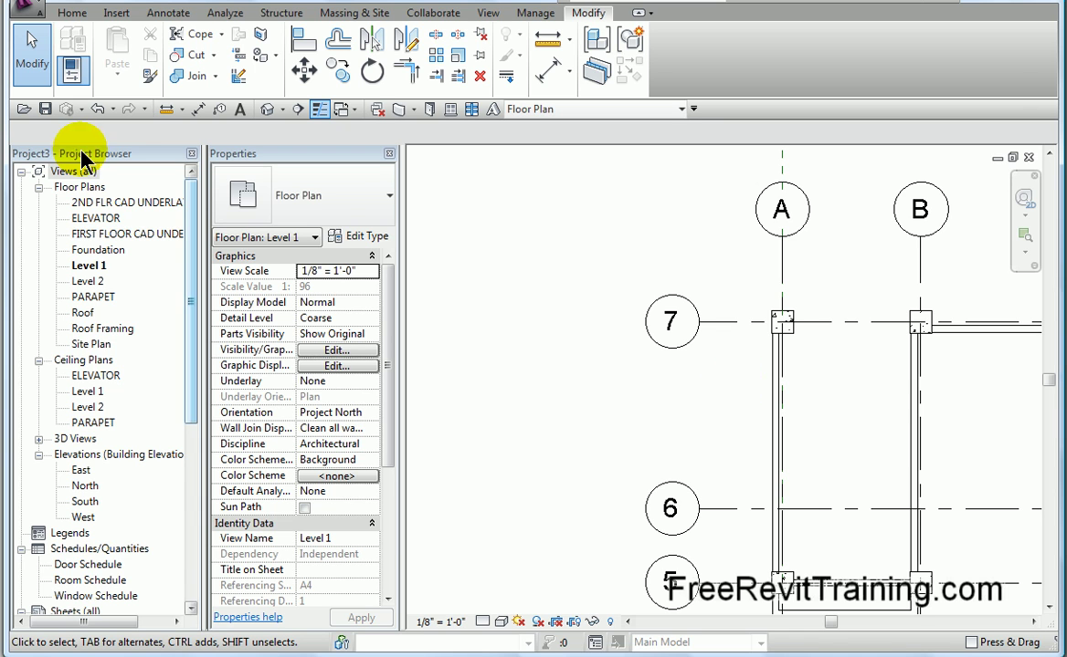
- Start a new family from the Generic Annotation.rft template in the Annotations folder
left_click(29, 11)
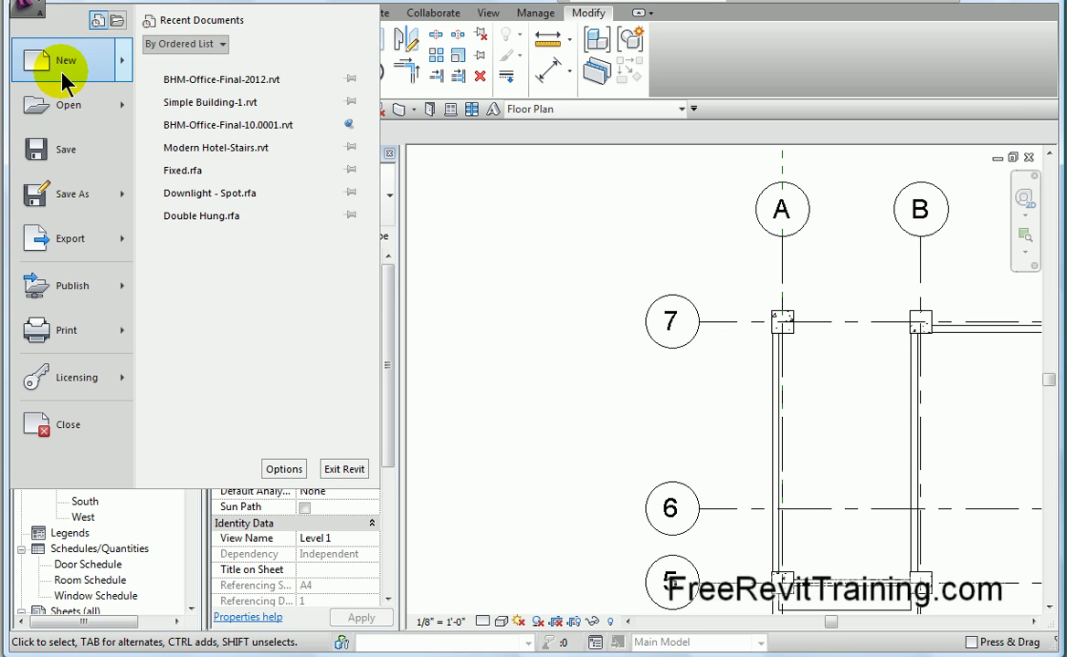
mouse_move(64, 75)
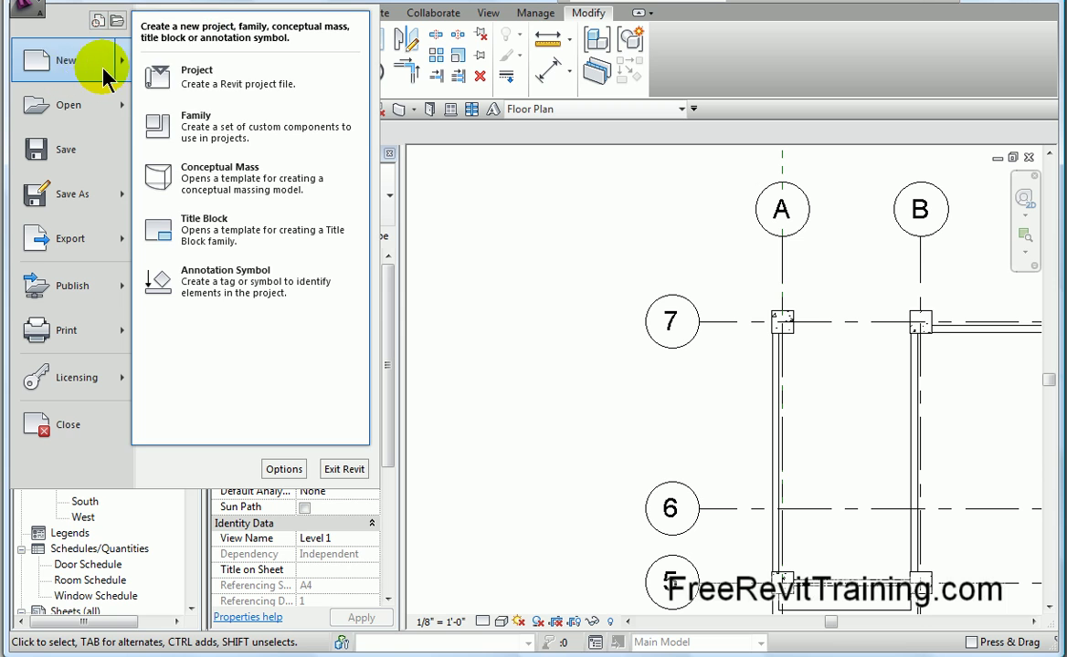
left_click(219, 134)
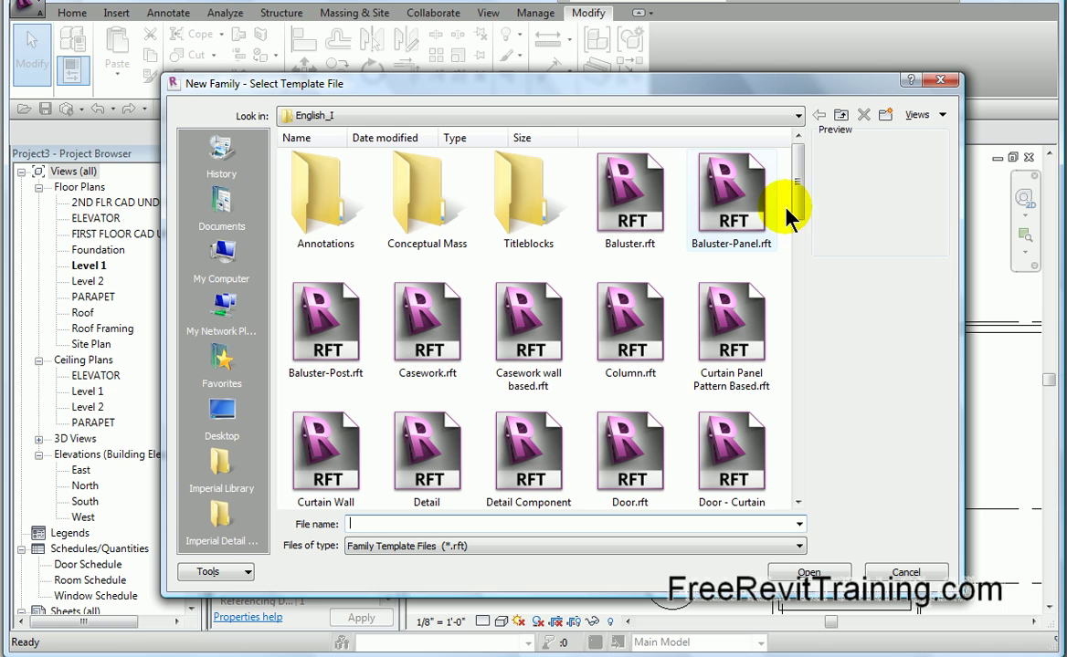
double_click(313, 203)
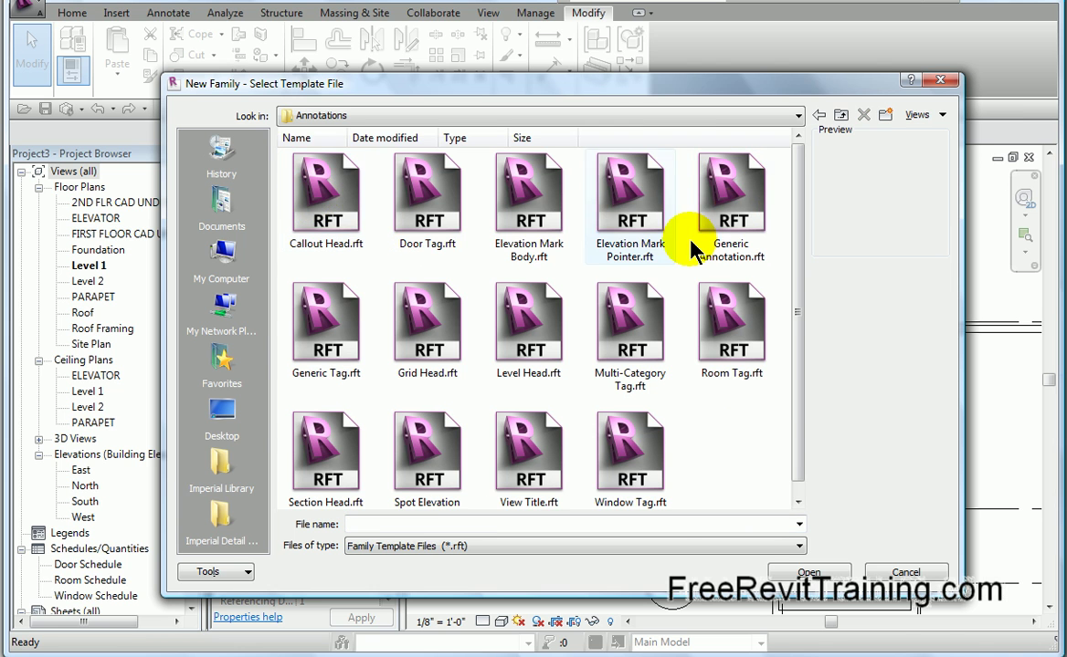
double_click(731, 212)
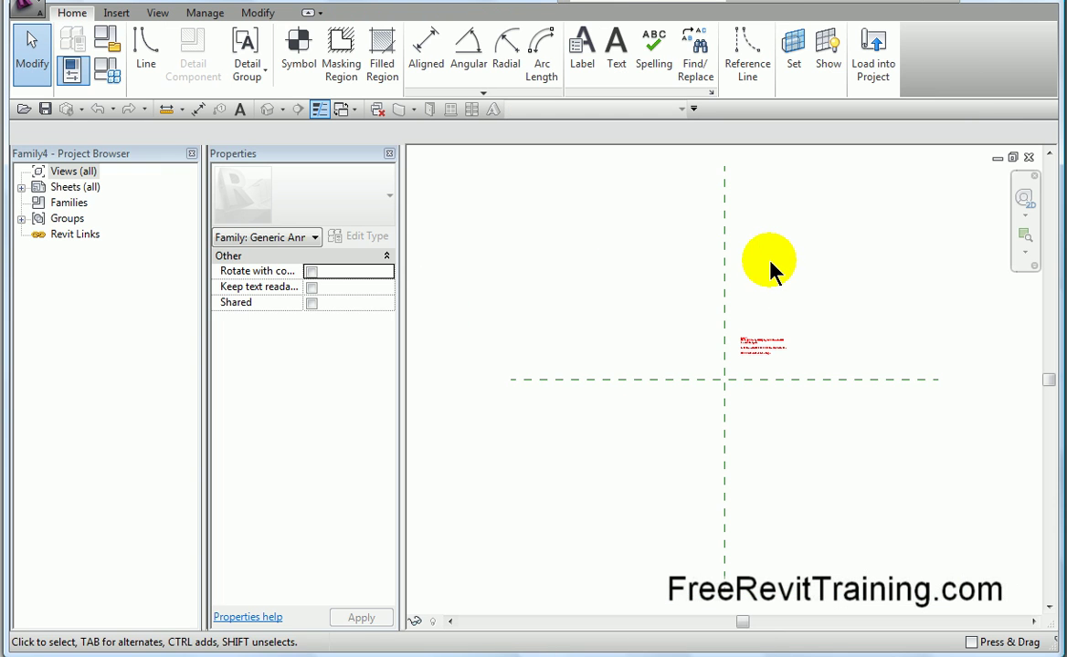
- Delete the template's instruction note, leaving only the two reference planes
scroll(744, 375, "up", 4)
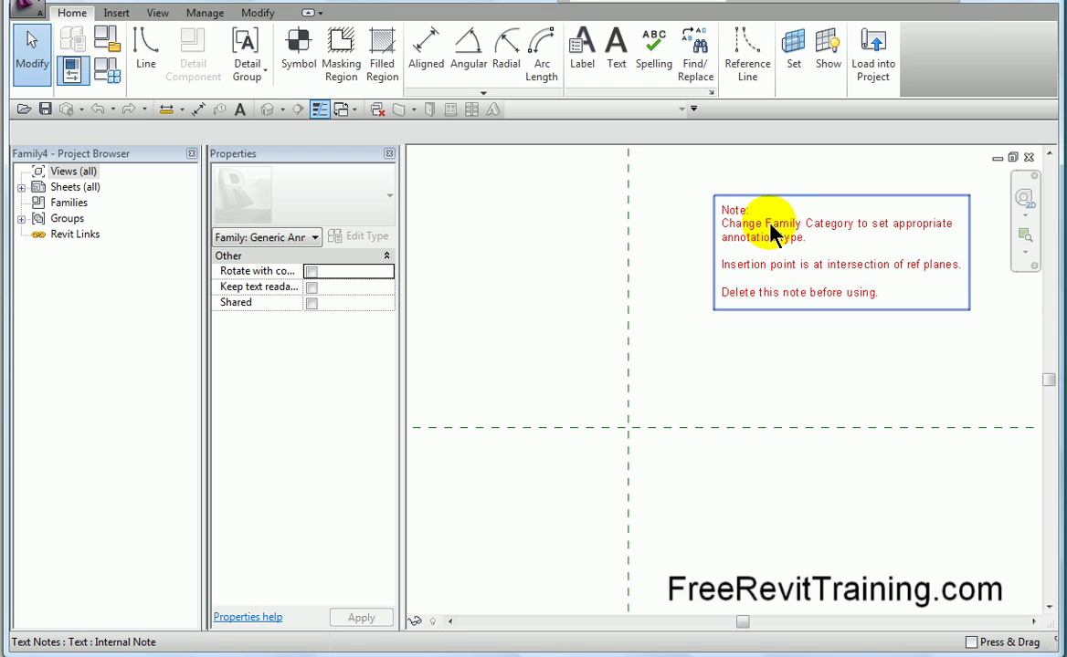
left_click(773, 235)
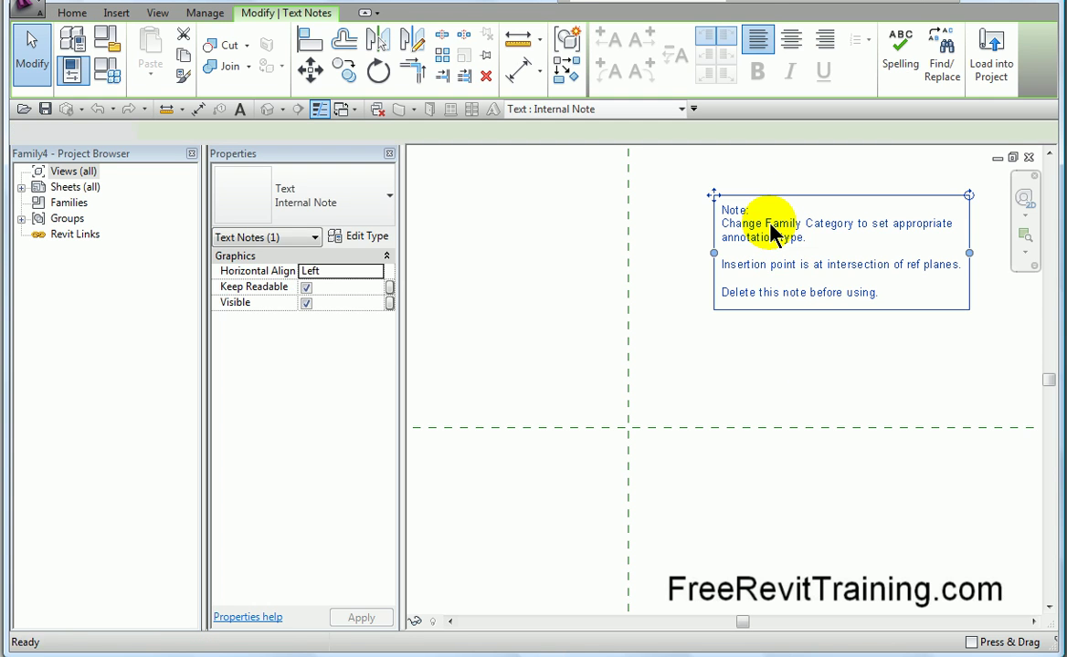
key("Delete")
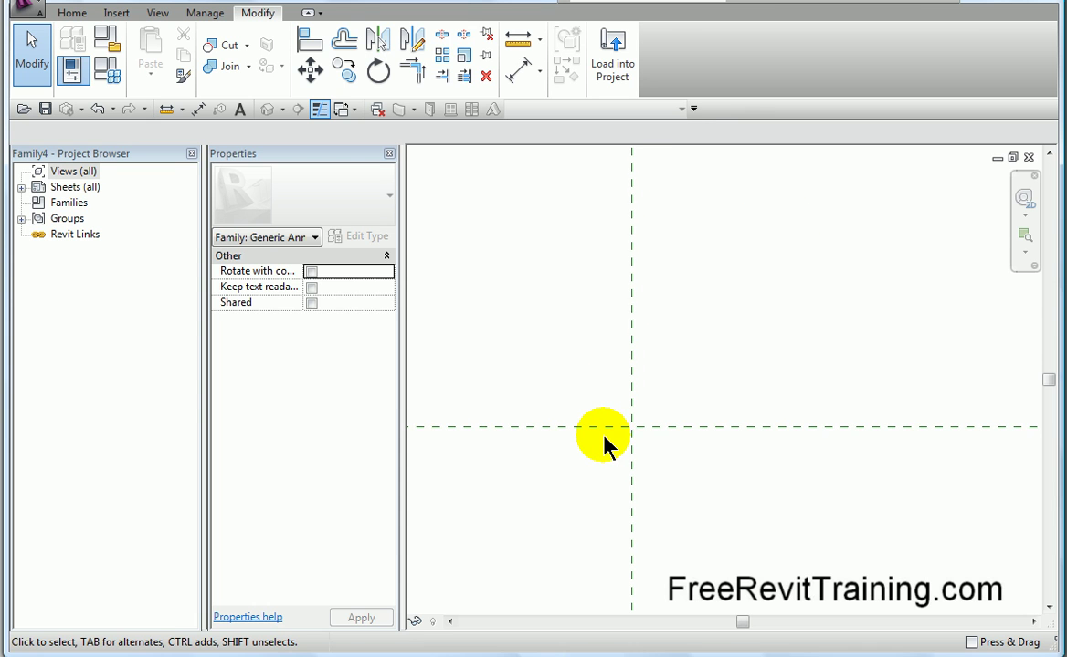
- Draw a small circle with the Line tool's Circle option, centred on the reference-plane intersection
scroll(608, 439, "up", 3)
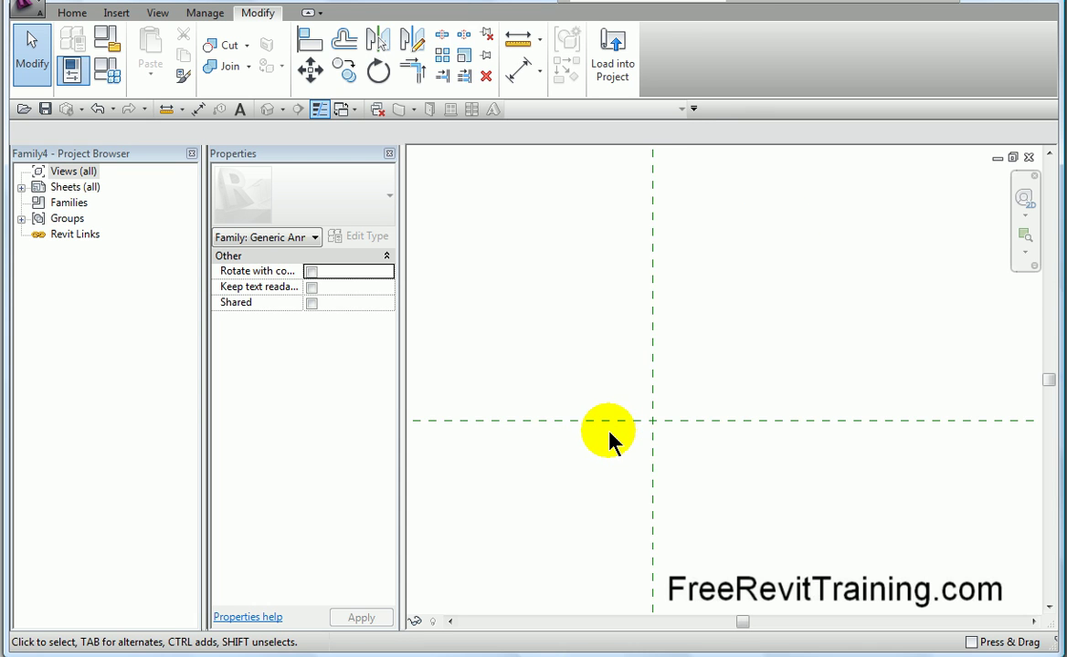
left_click(72, 13)
left_click(162, 45)
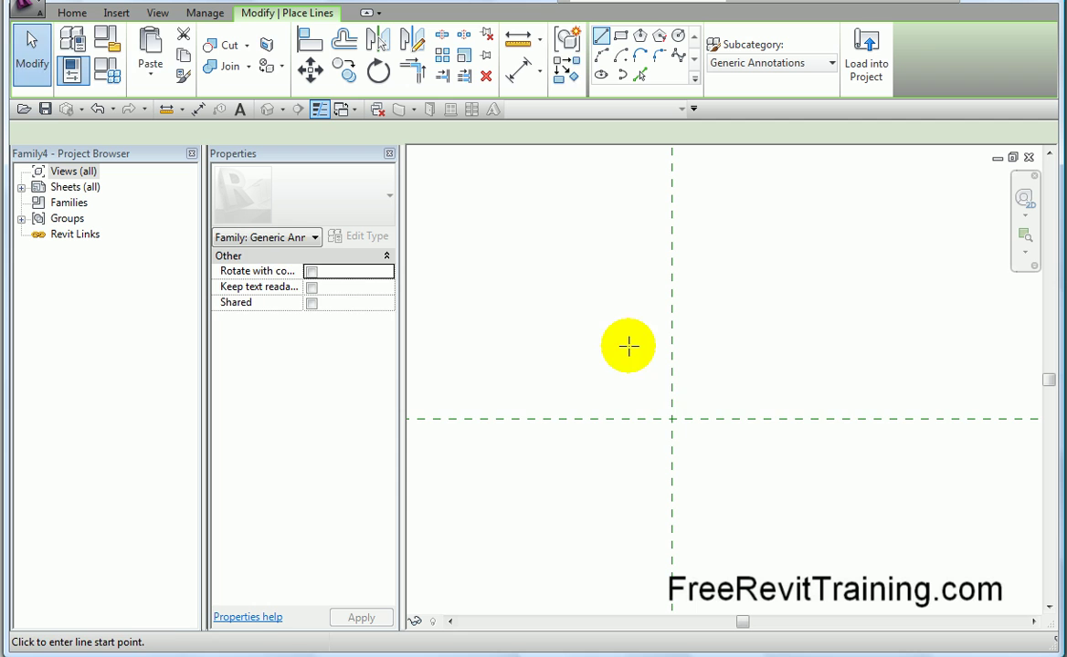
left_click(677, 37)
left_click(673, 419)
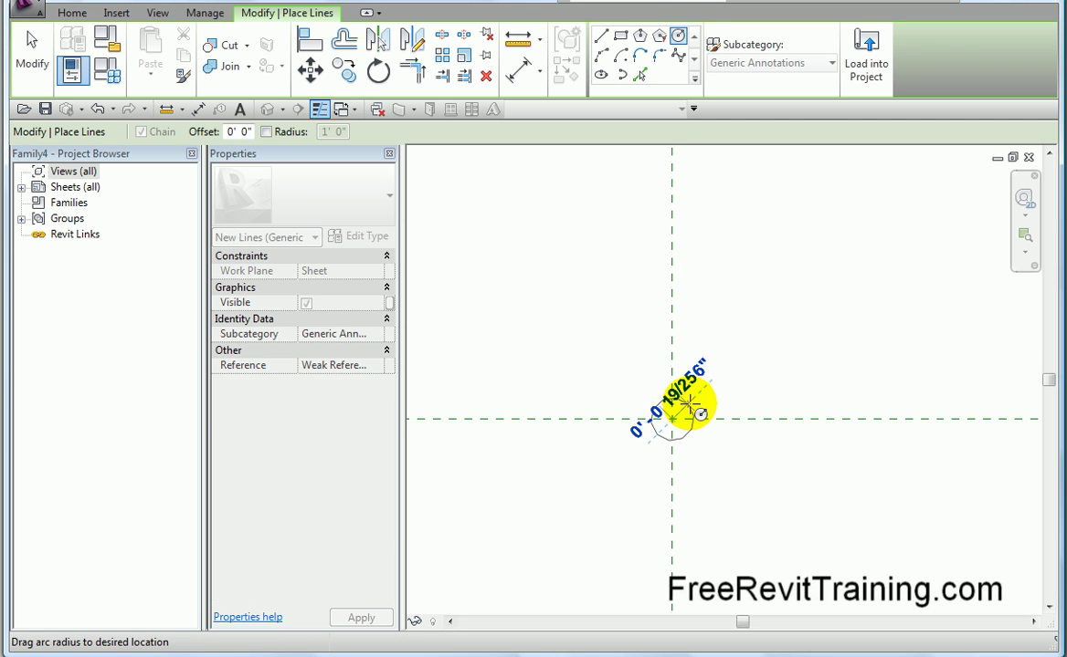
left_click(690, 411)
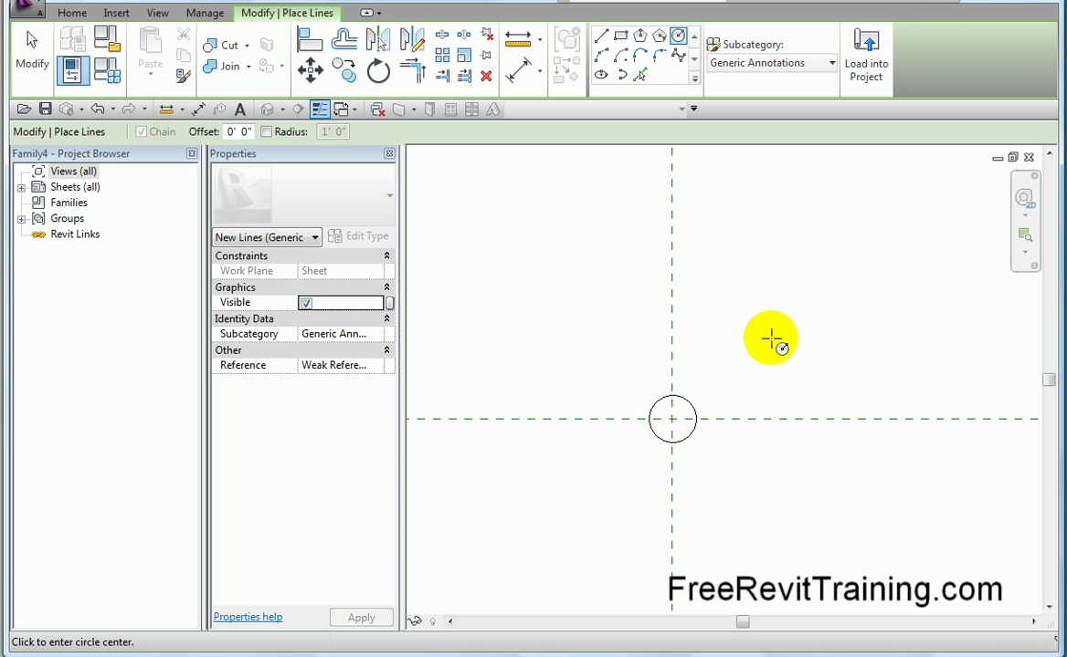
key("Escape")
key("Escape")
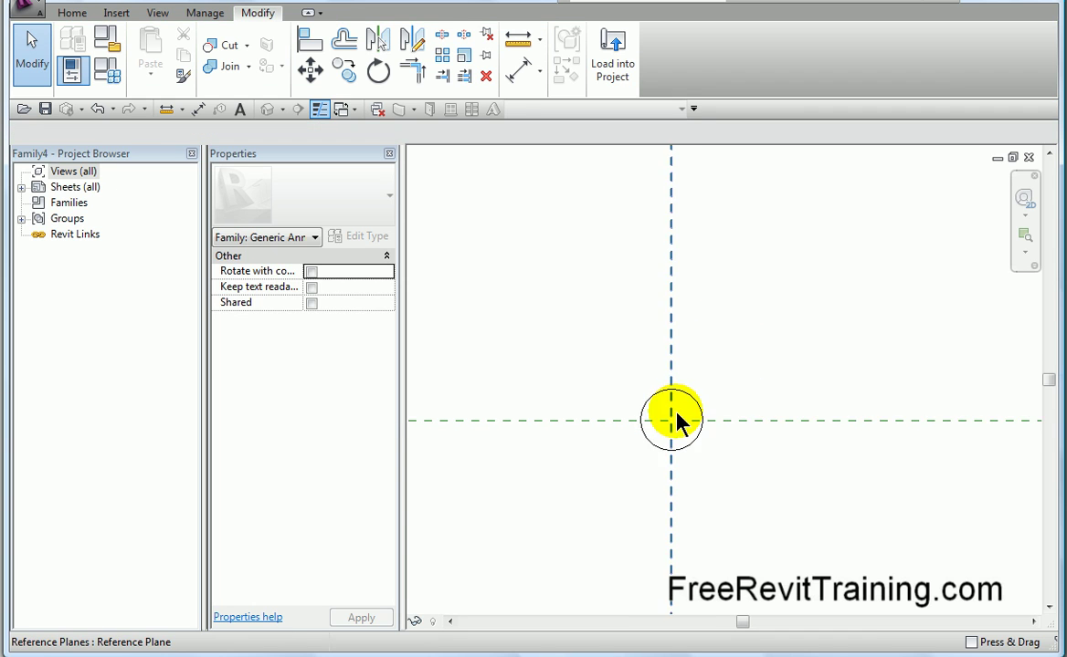
scroll(676, 419, "up", 3)
- Place a label at the circle centre and create a new Text parameter named BUBBLE TEXT
left_click(73, 13)
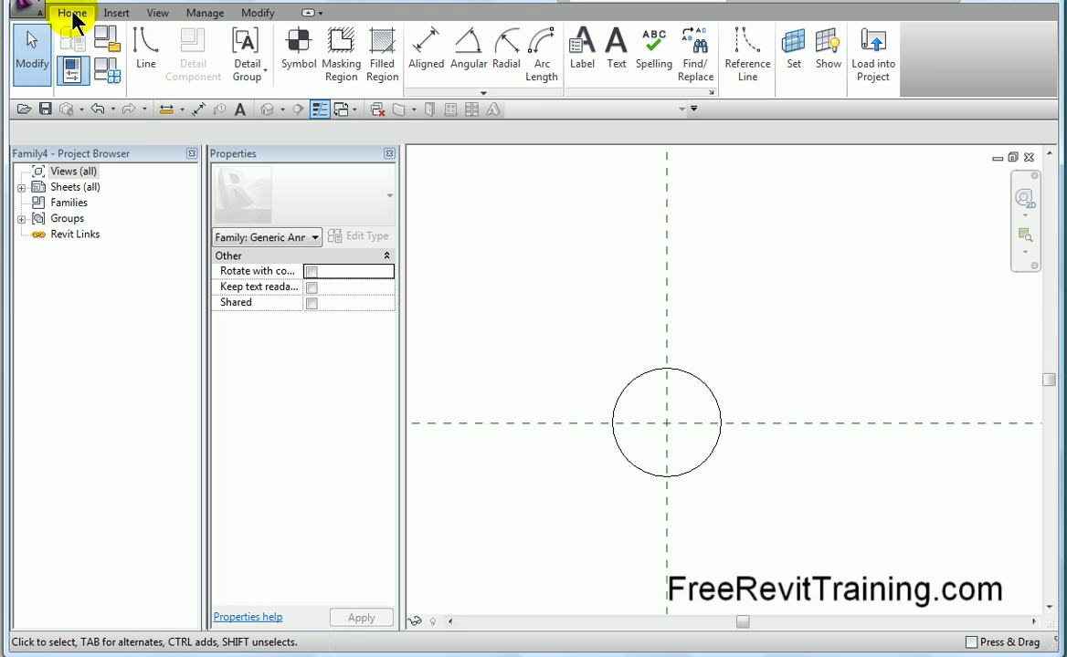
left_click(583, 55)
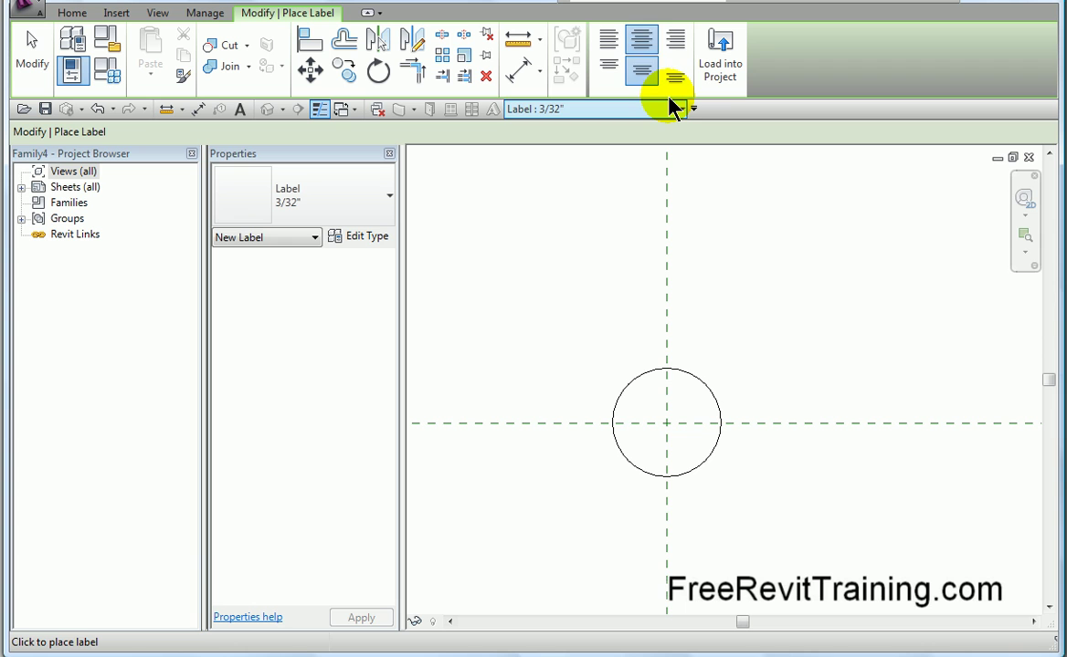
left_click(668, 433)
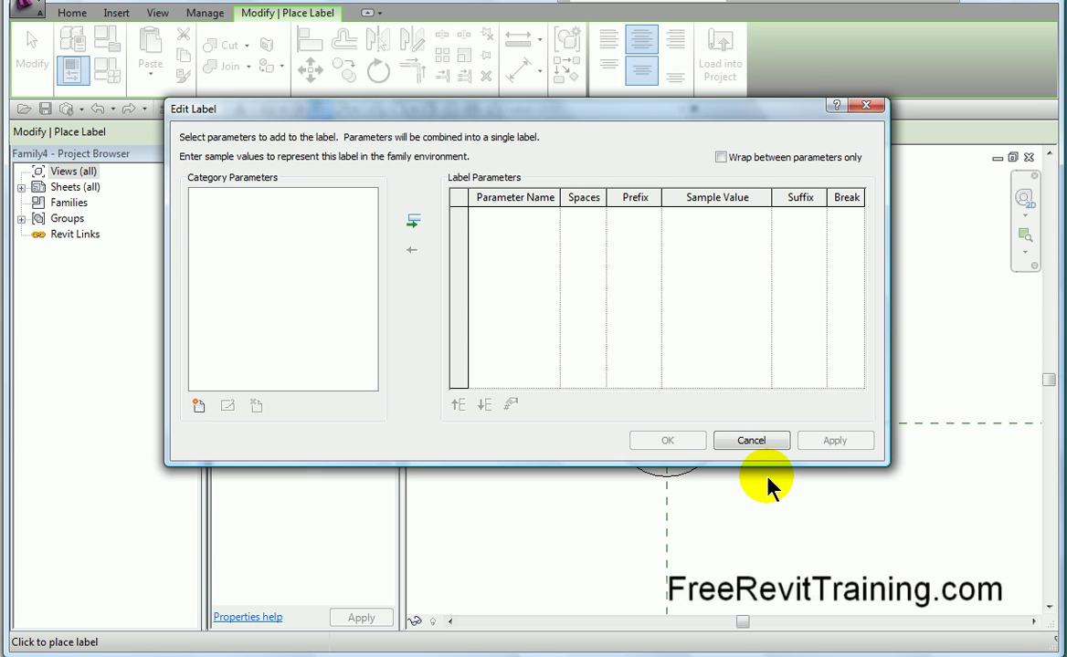
left_click(199, 407)
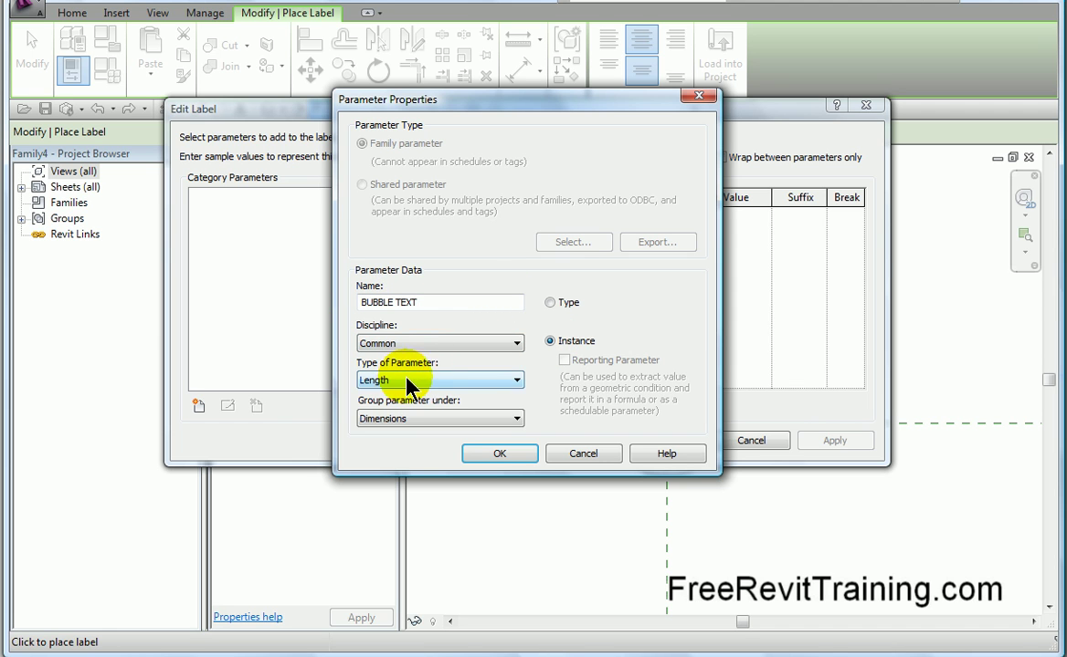
left_click(517, 381)
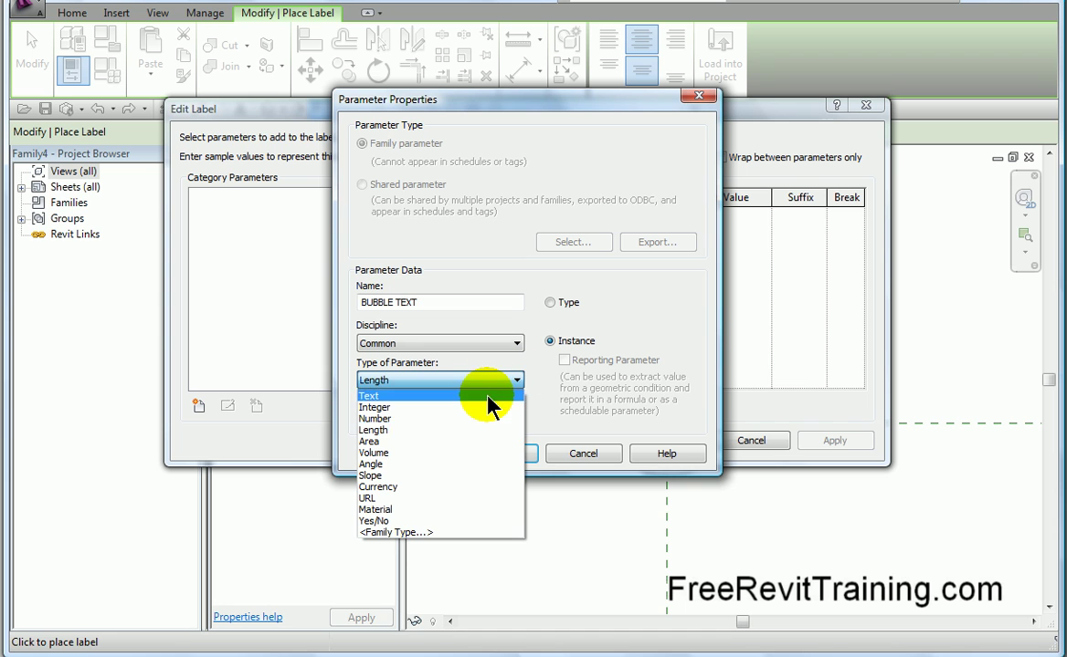
left_click(488, 394)
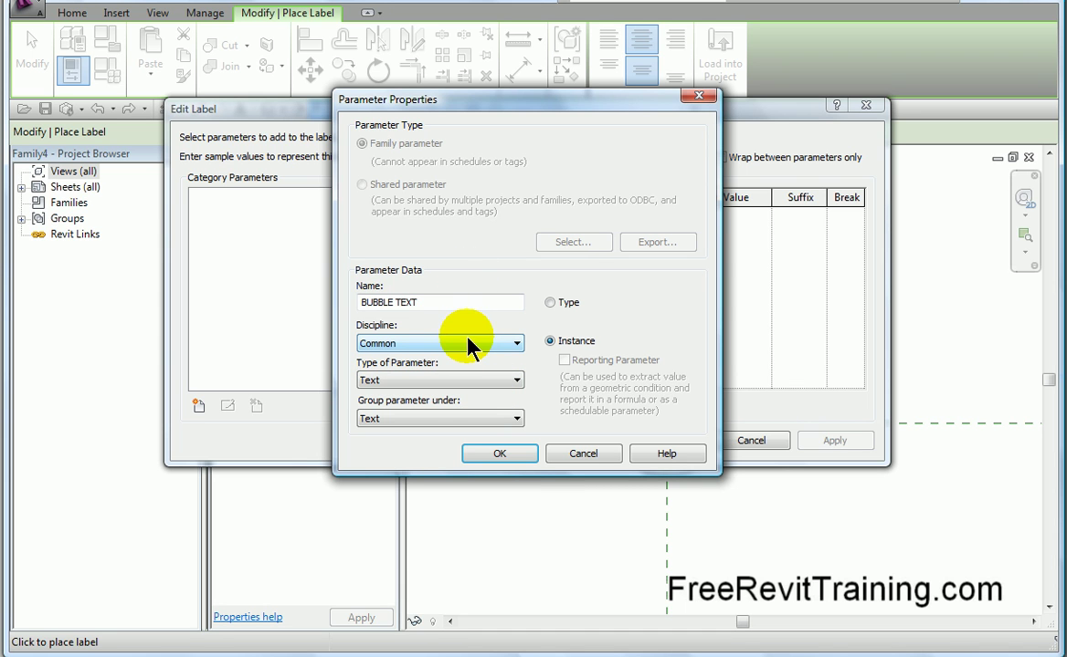
left_click(500, 453)
- Add BUBBLE TEXT to the label with sample value 88 and confirm
left_click(413, 220)
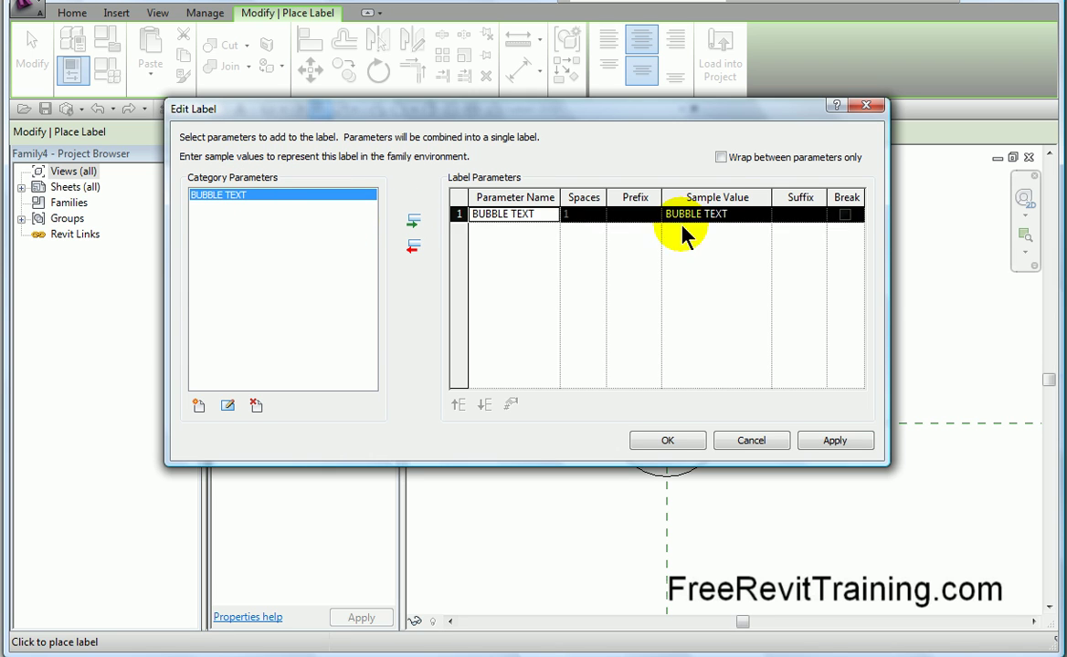
left_click(730, 215)
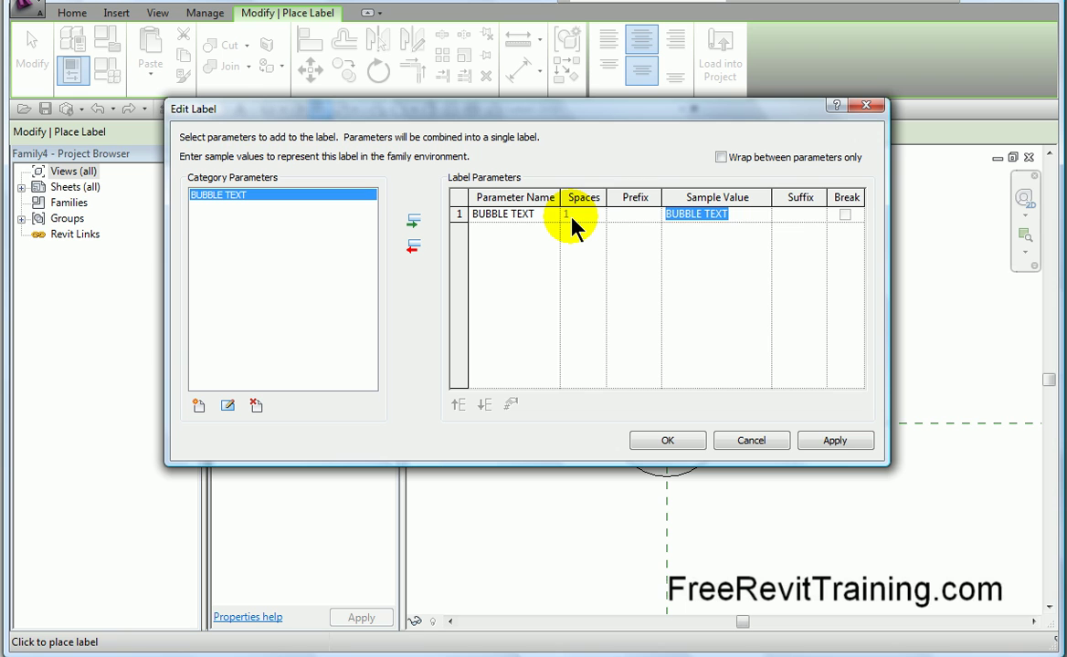
type("88")
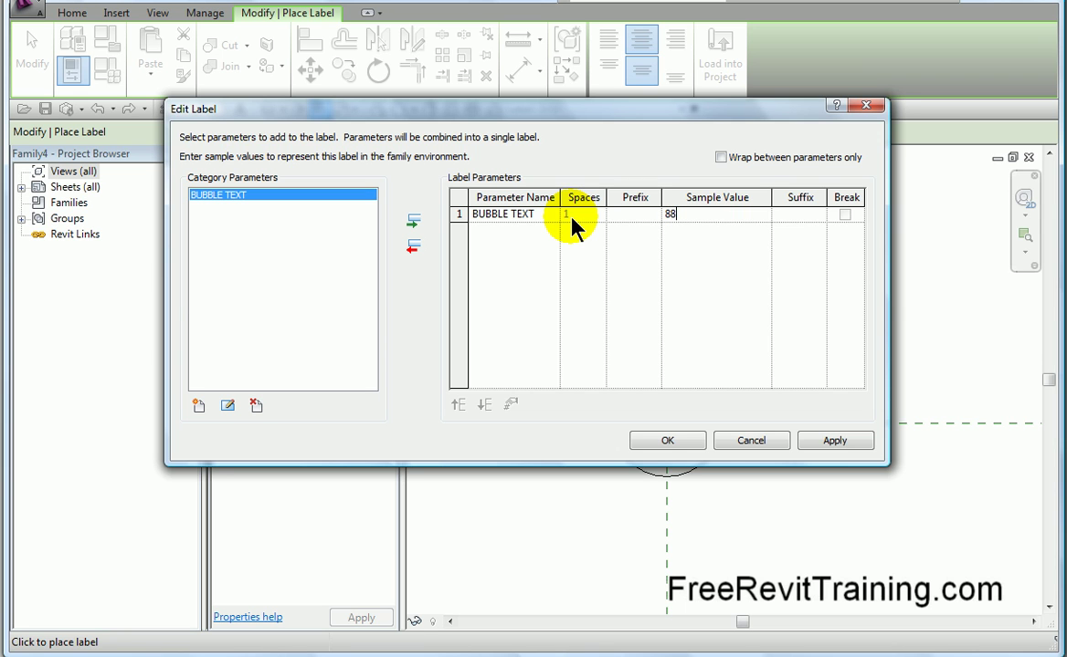
left_click(676, 442)
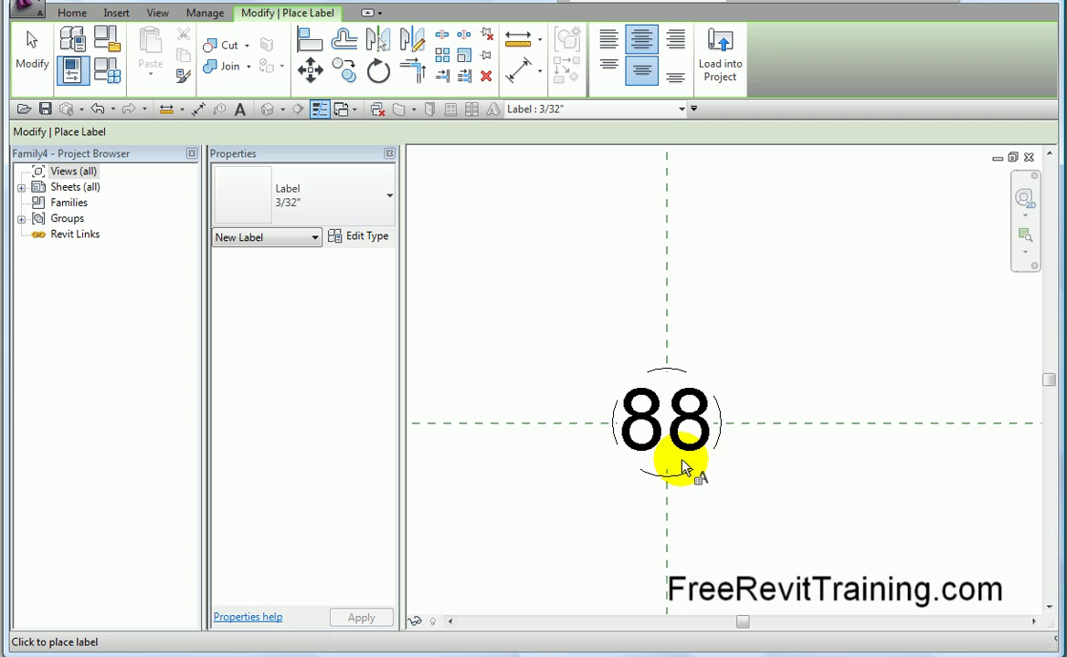
- Enlarge the circle by dragging its grip so it surrounds the 88 label
key("Escape")
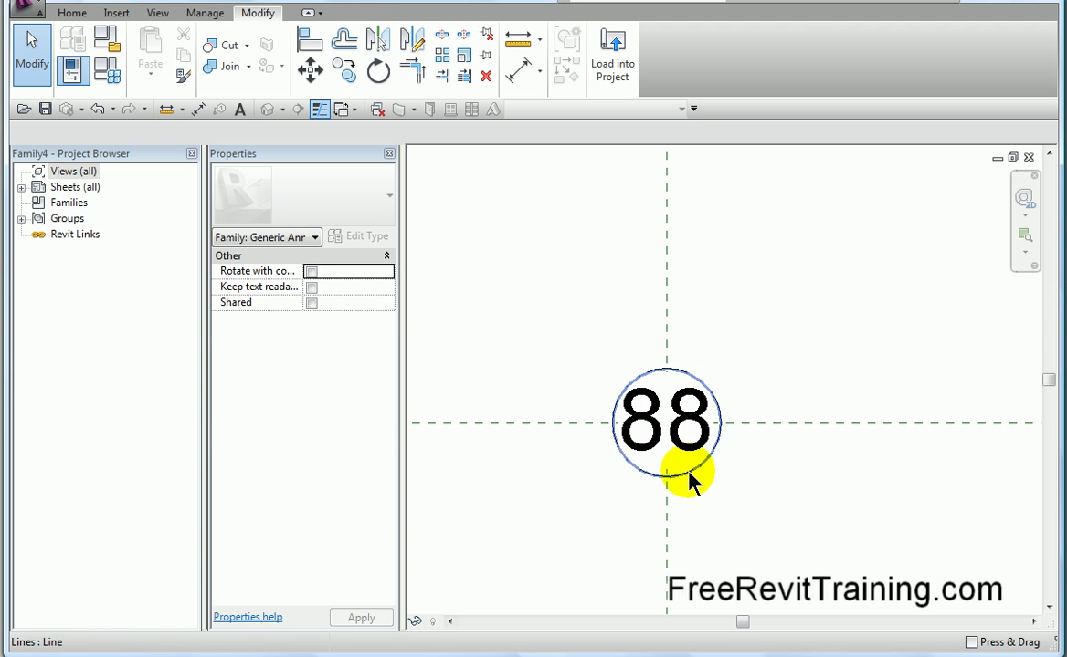
left_click(689, 470)
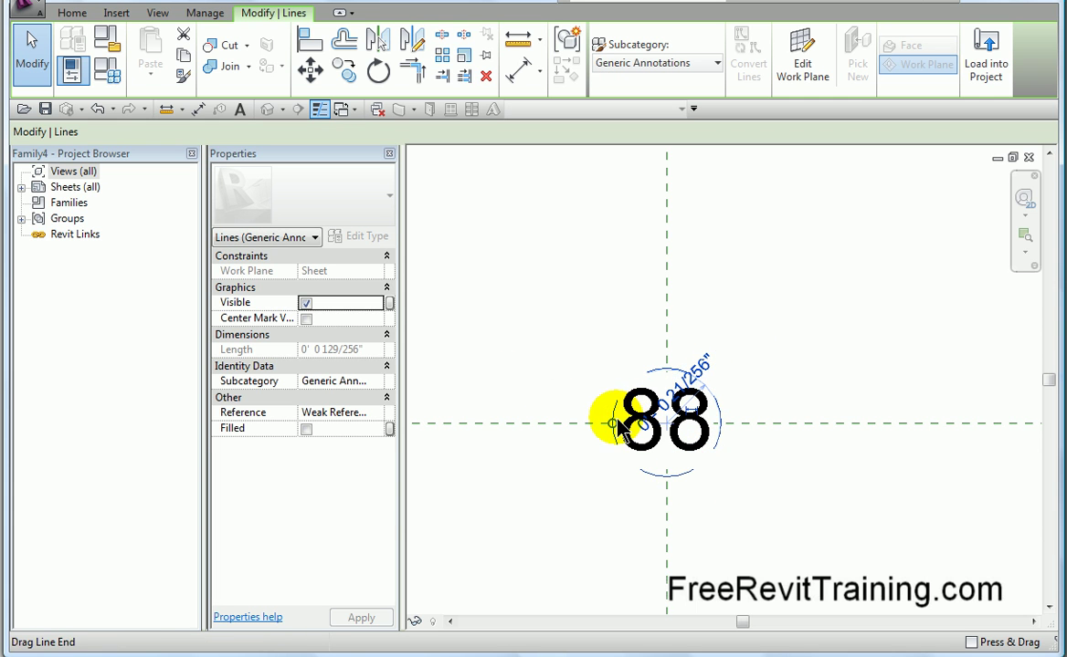
left_click_drag(613, 423, 594, 422)
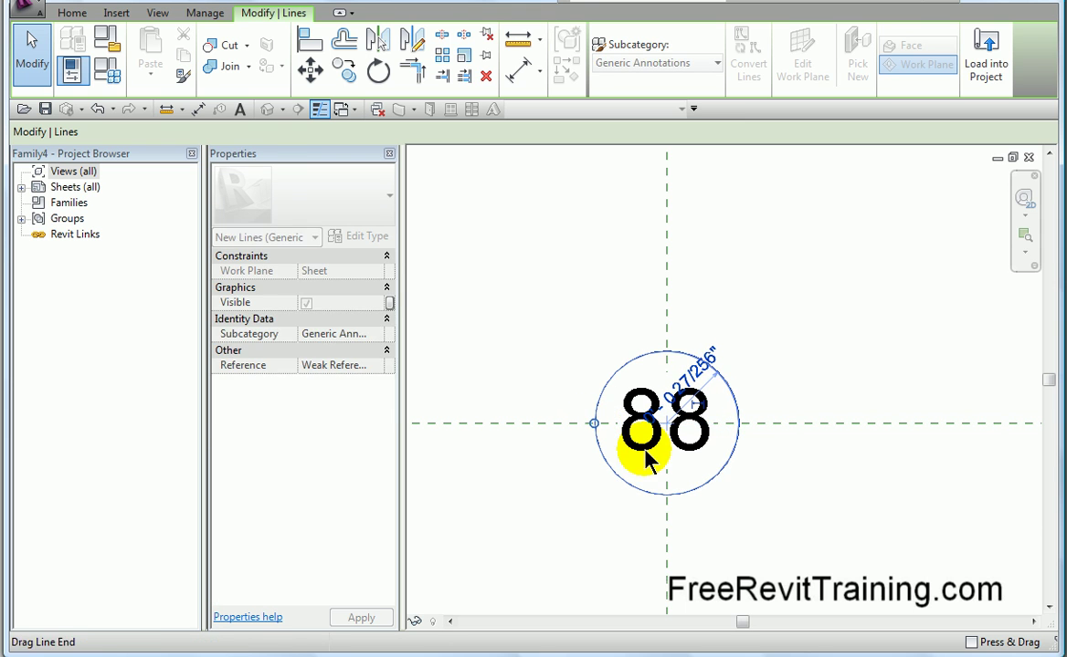
left_click(740, 502)
- Narrow the 88 label's box by dragging its end grip inward to fit the circle
left_click(713, 447)
scroll(829, 498, "down", 4)
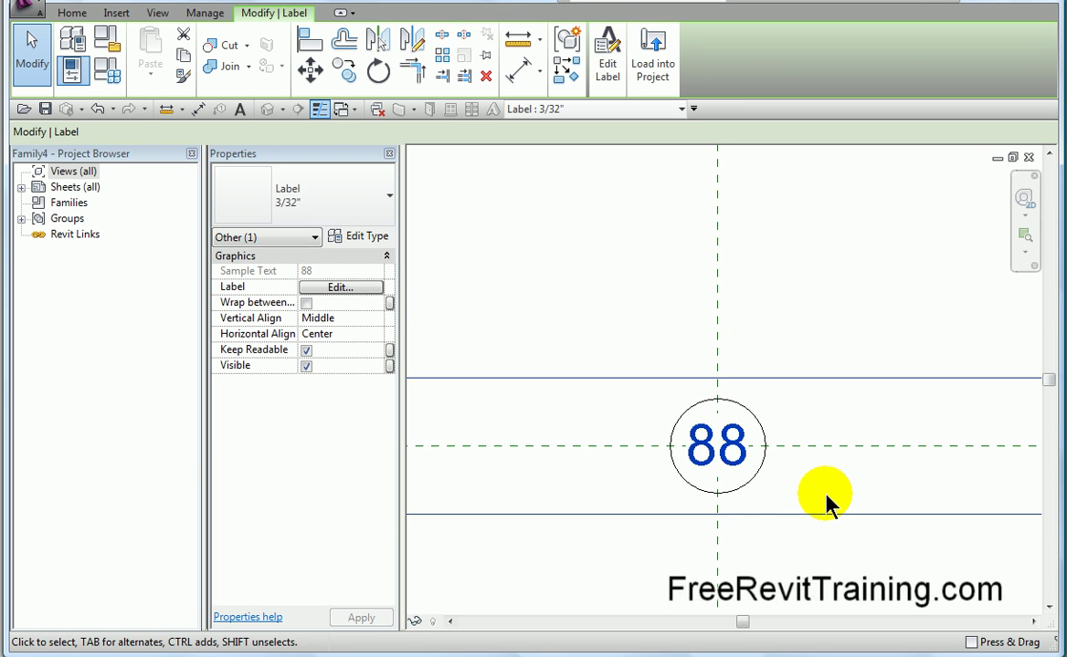
left_click_drag(957, 462, 742, 464)
left_click(745, 511)
scroll(743, 483, "up", 4)
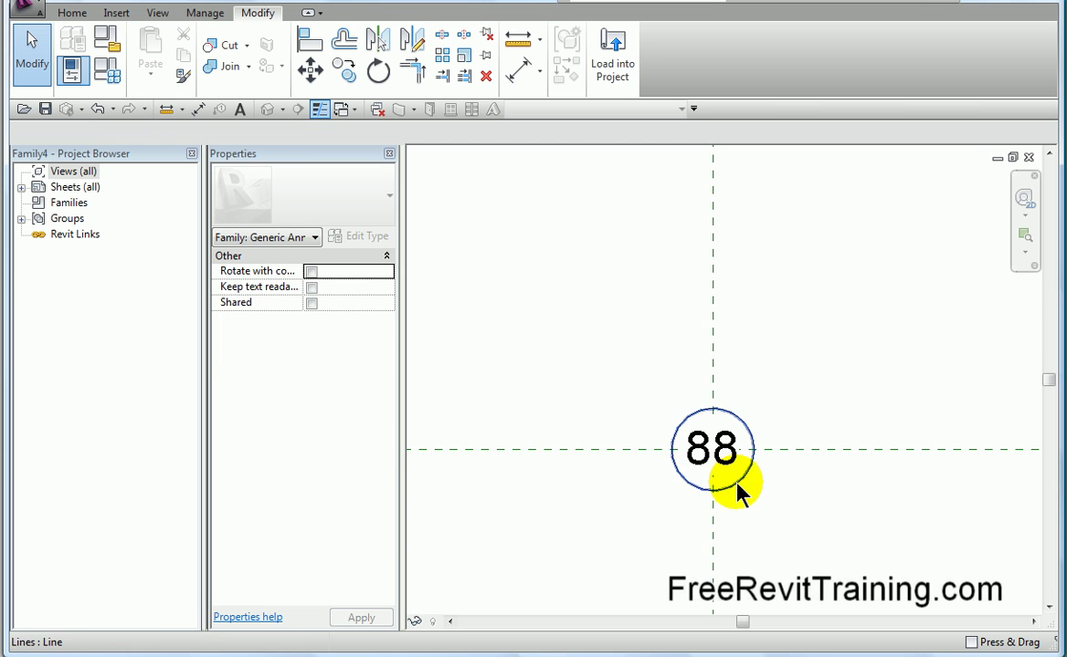
scroll(785, 505, "down", 1)
scroll(781, 499, "up", 4)
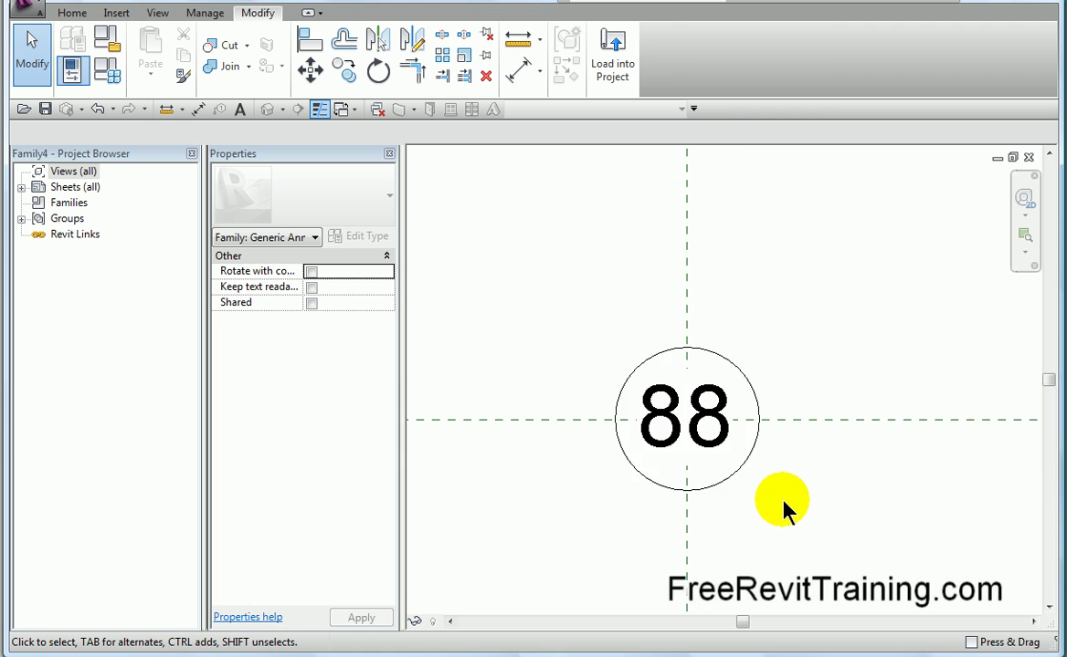
scroll(779, 497, "down", 1)
middle_click_drag(779, 498, 852, 514)
- Load the tag family into the project and place one tag left of grid A on Level 1
scroll(838, 519, "up", 1)
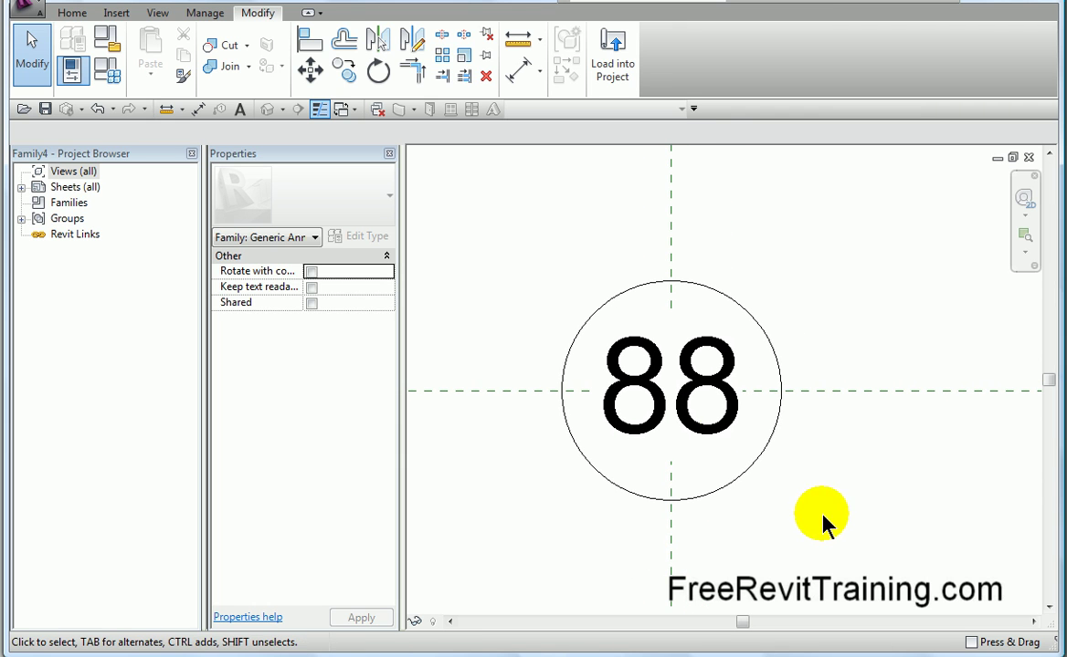
left_click(694, 418)
key("Escape")
left_click(612, 66)
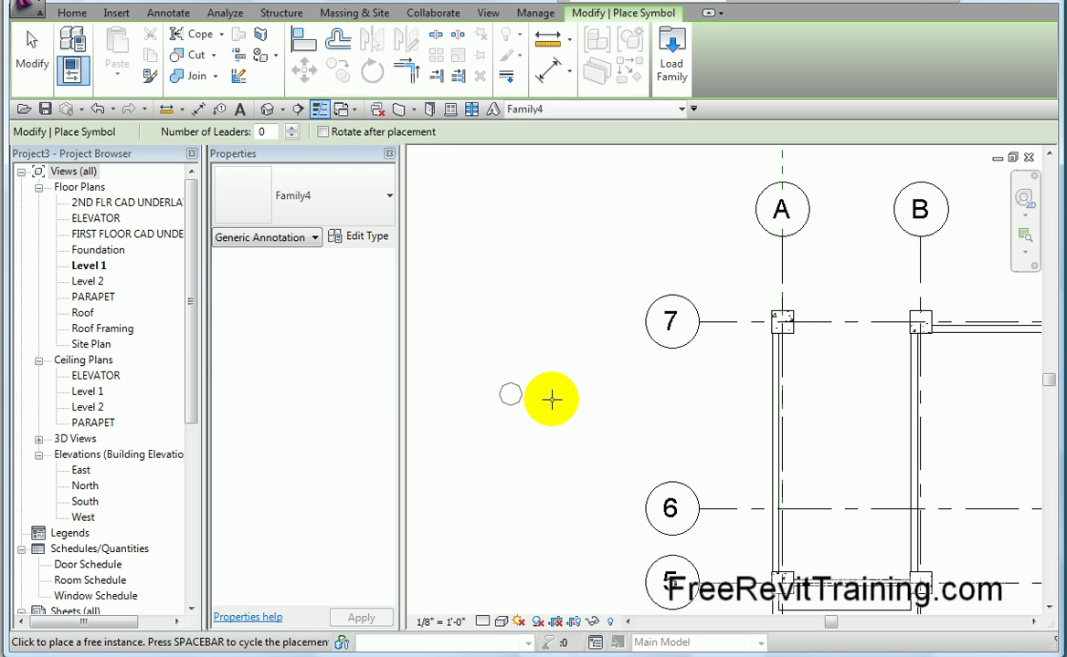
left_click(616, 375)
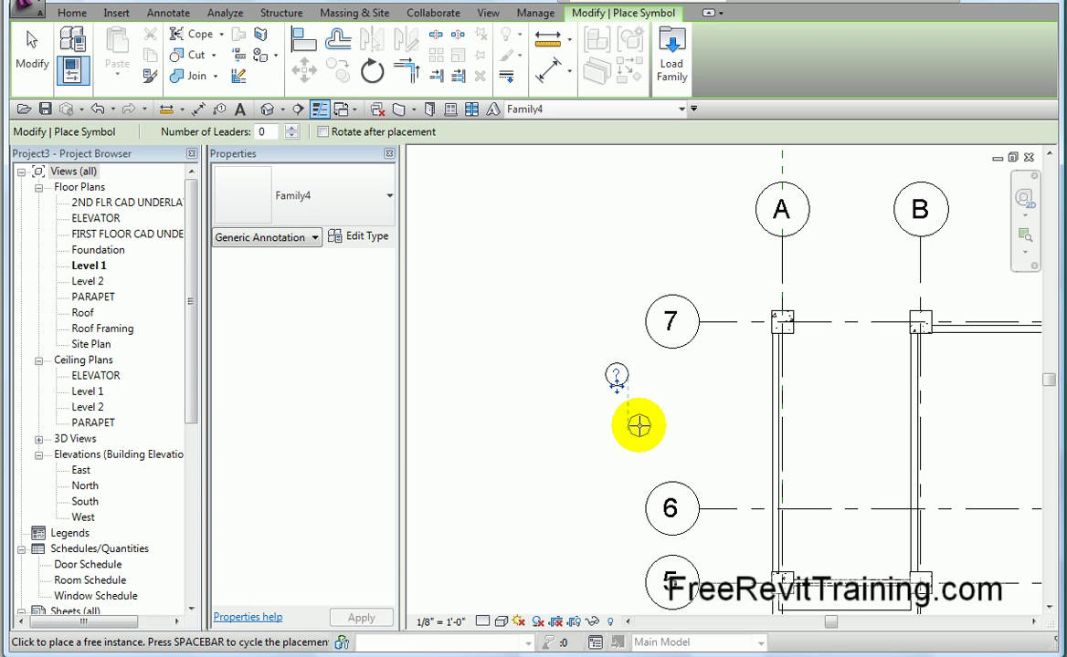
key("Escape")
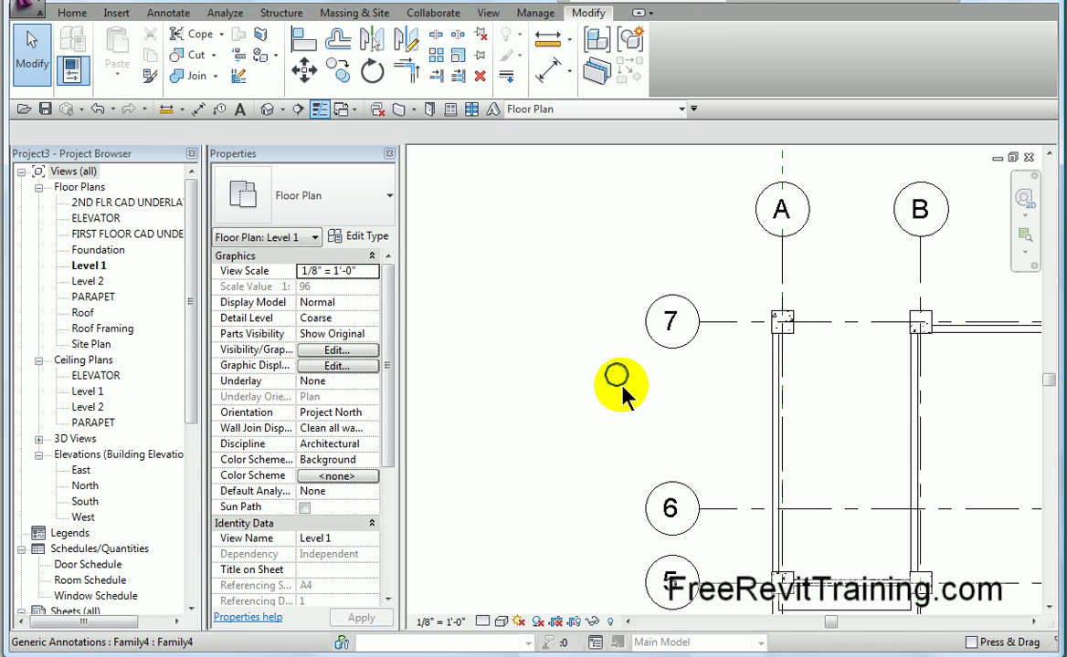
- Set the placed tag's BUBBLE TEXT property to 45 so it displays 45
left_click(617, 380)
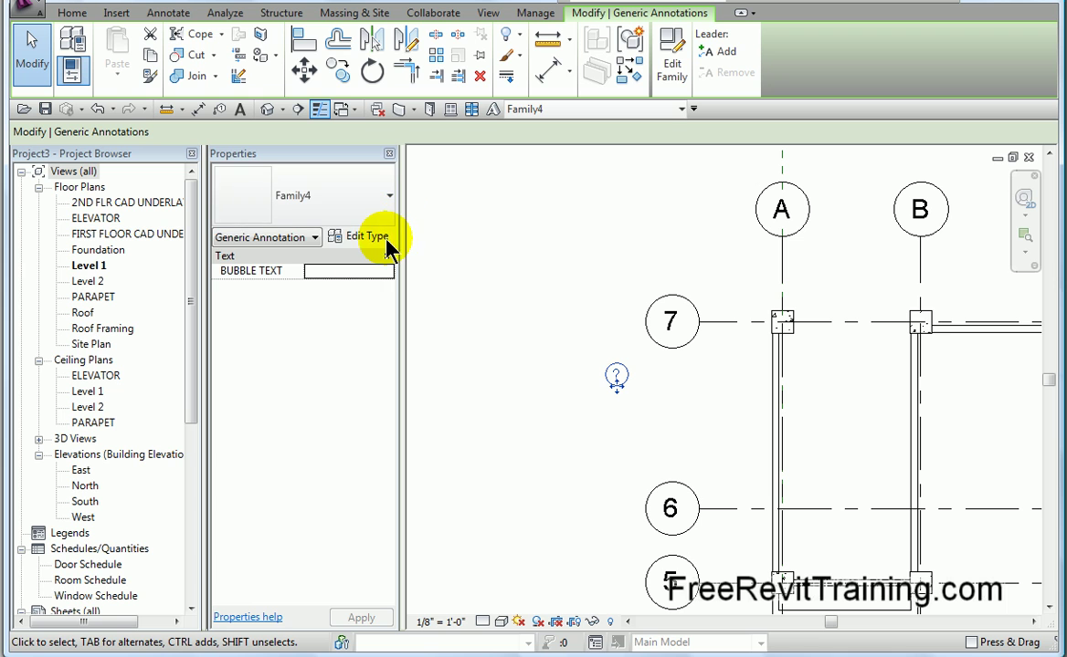
left_click(331, 271)
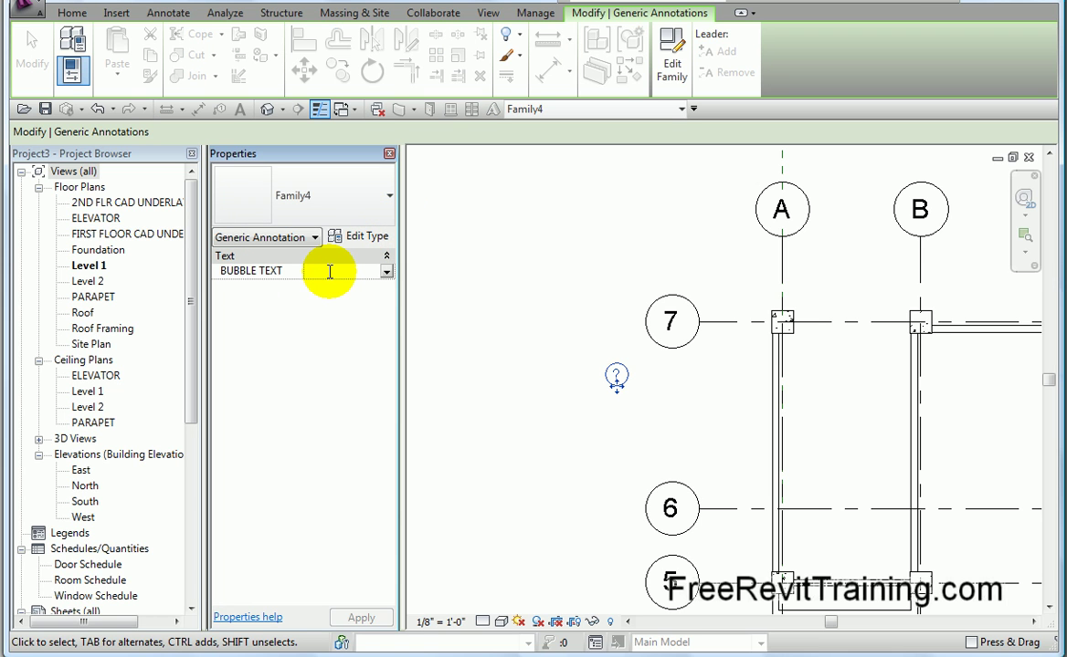
key("Return")
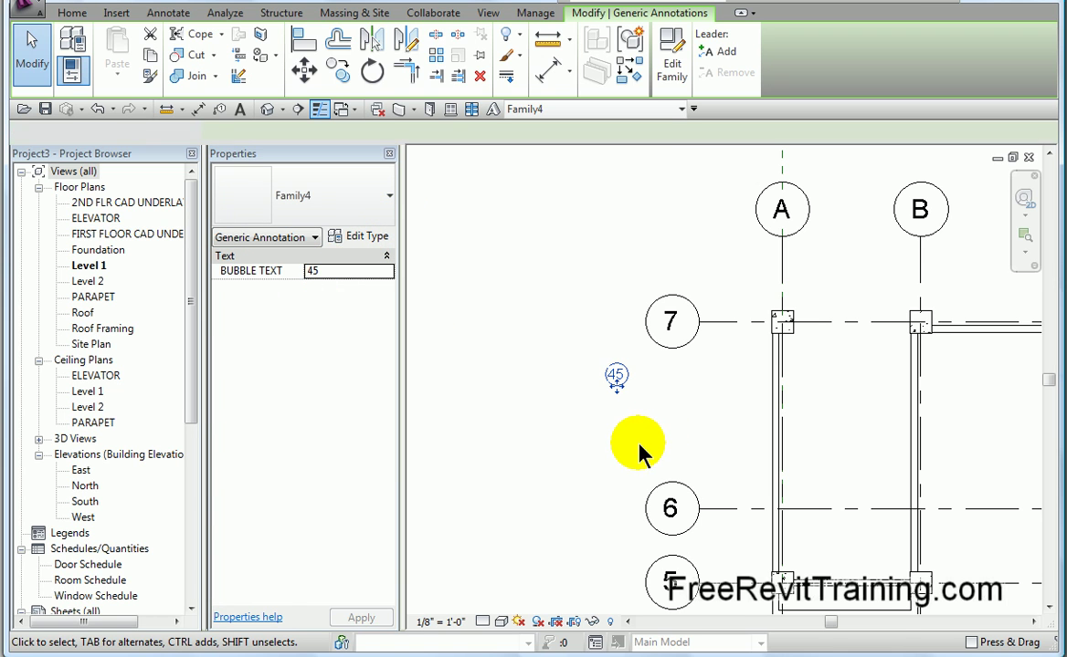
left_click(630, 441)
scroll(617, 429, "up", 3)
scroll(618, 429, "up", 1)
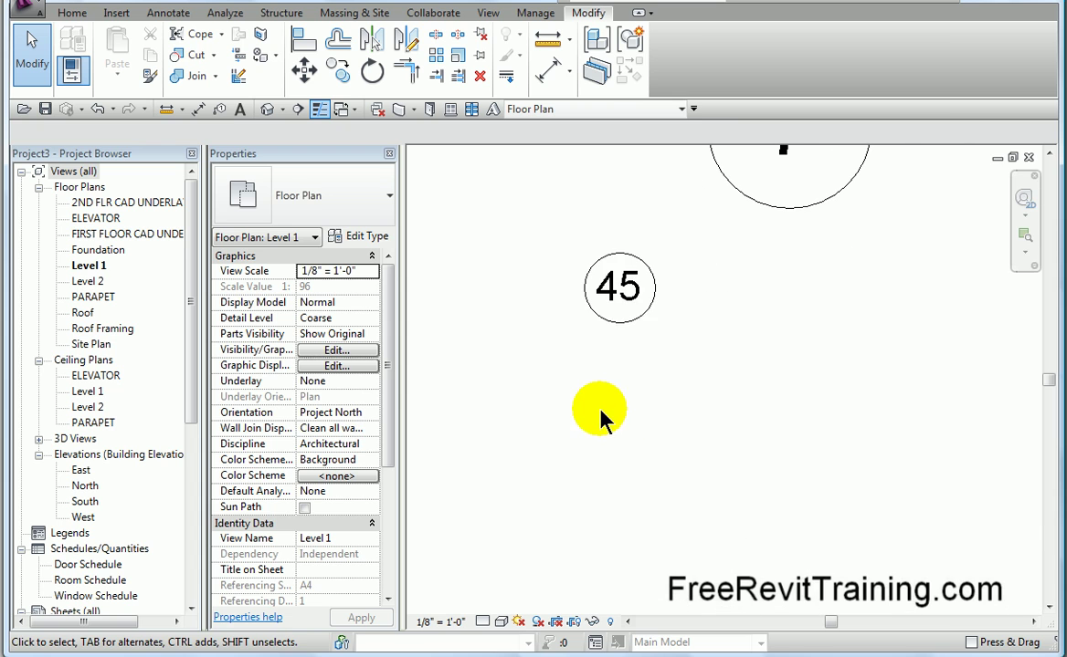
left_click(624, 329)
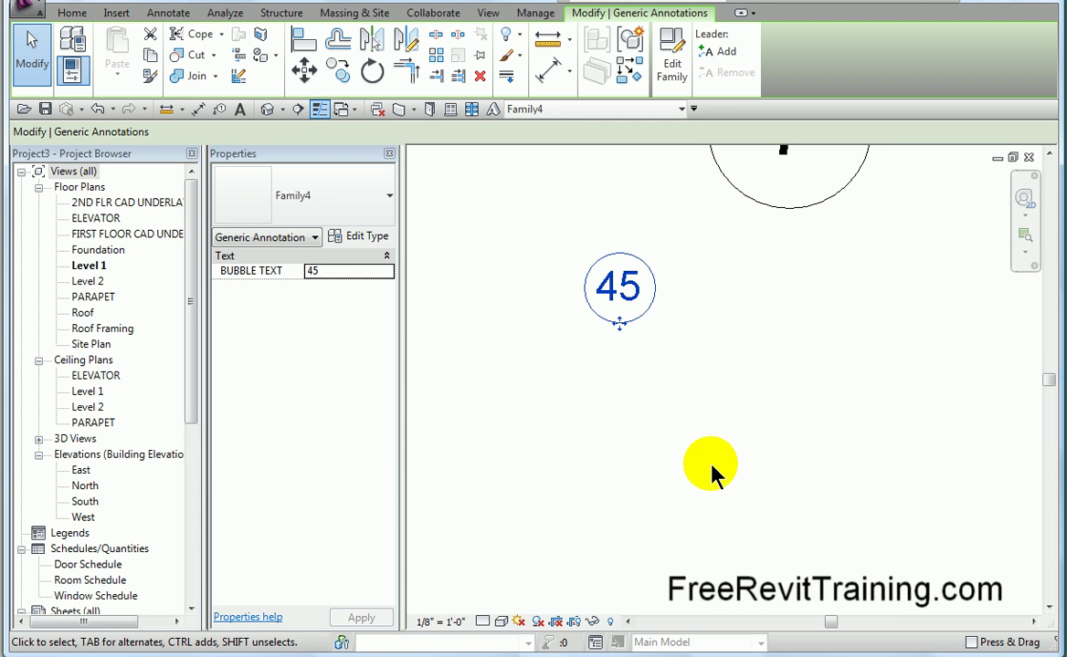
- Add a leader to the 45 tag and bend it into an elbow running right then down
left_click(724, 51)
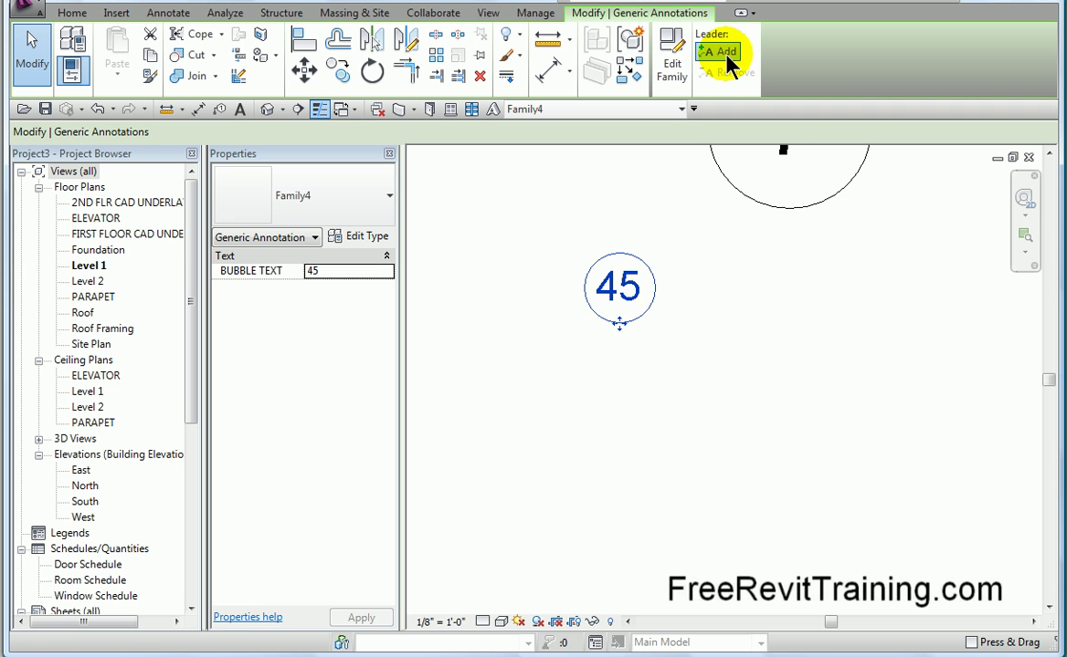
scroll(615, 435, "down", 4)
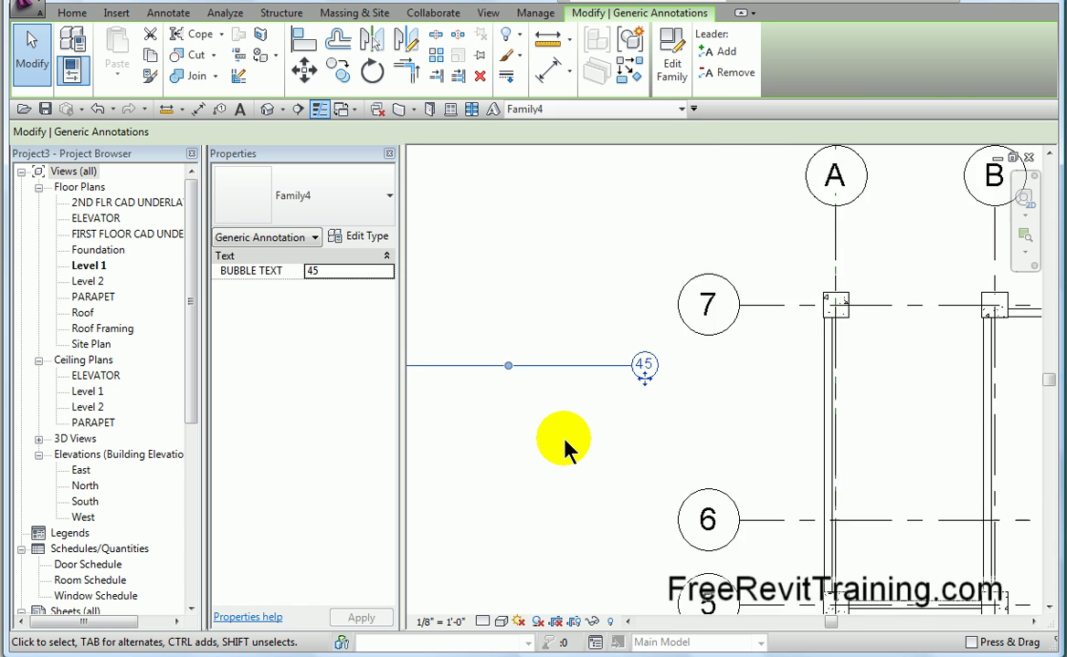
middle_click_drag(566, 445, 660, 440)
left_click_drag(596, 363, 786, 361)
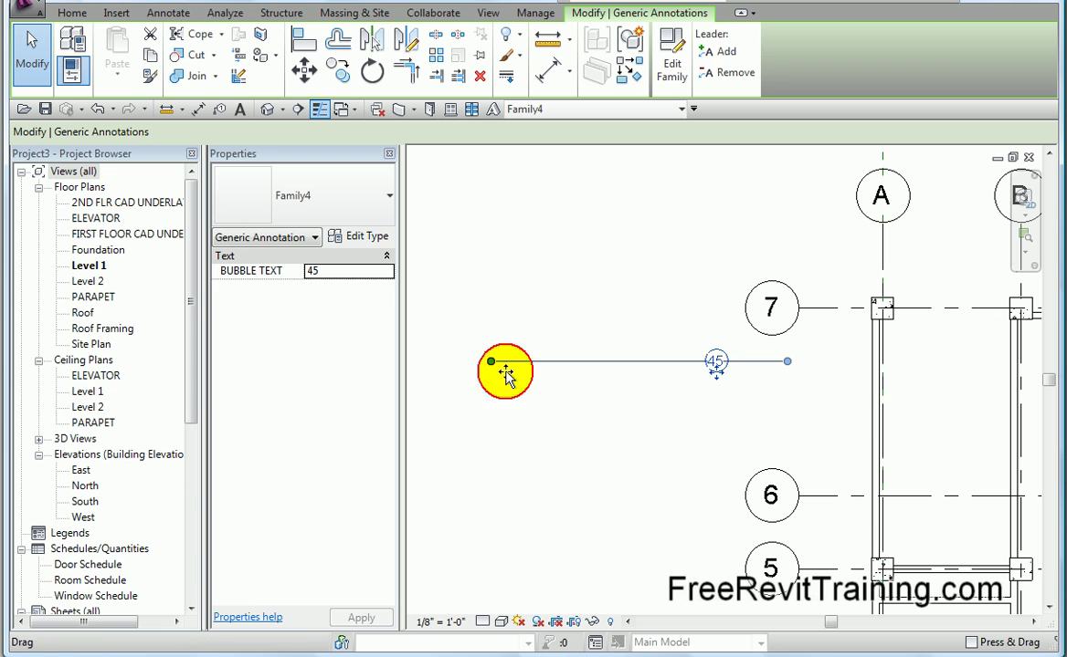
left_click_drag(498, 365, 827, 408)
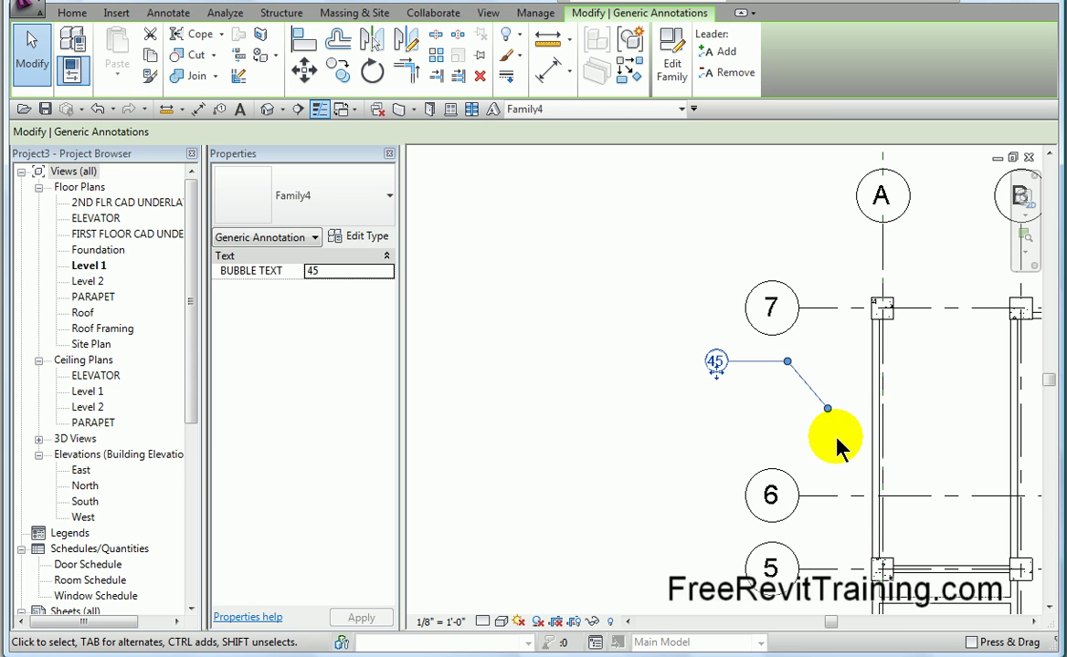
- Set the tag type's Leader Arrowhead to Arrow Filled 20 Degree
left_click(379, 242)
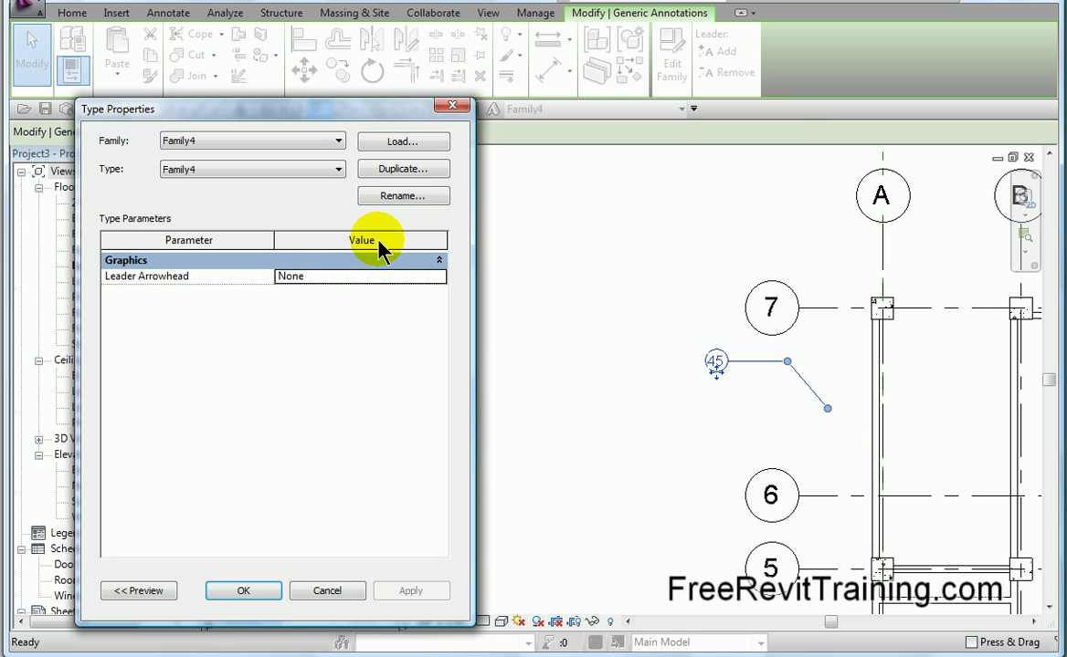
left_click(436, 279)
left_click(439, 278)
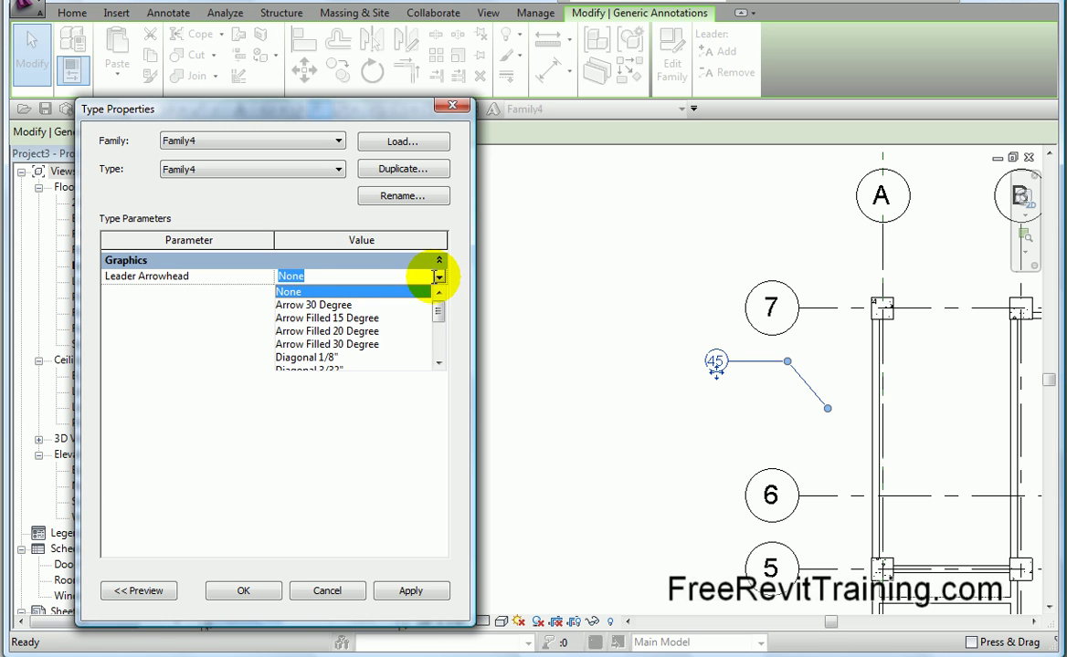
left_click(365, 331)
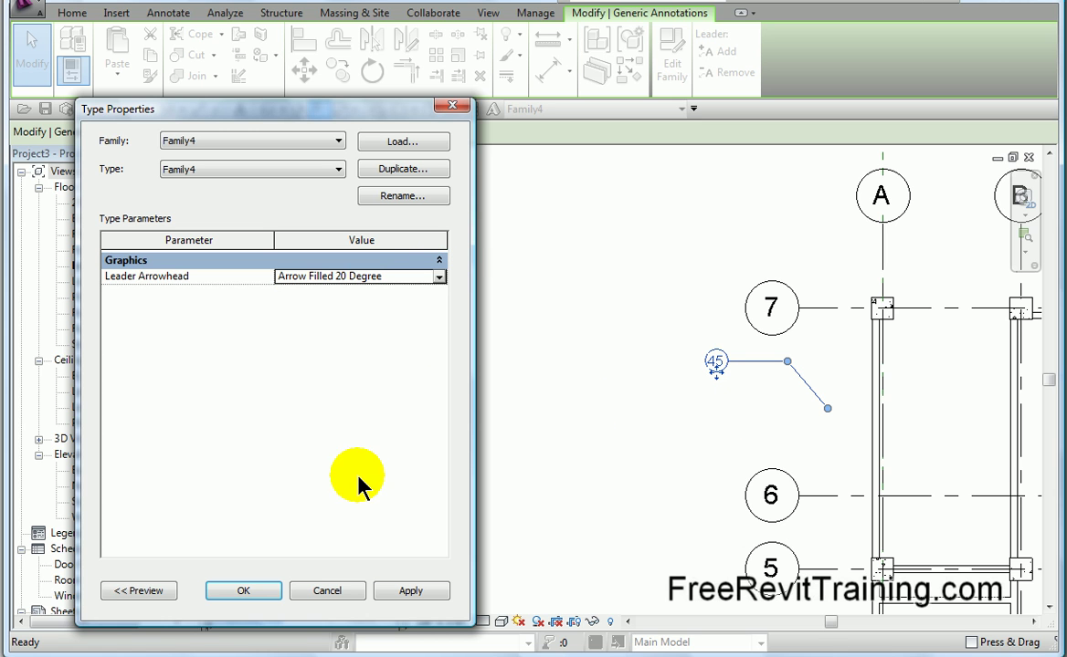
left_click(260, 592)
left_click(760, 422)
scroll(758, 425, "up", 2)
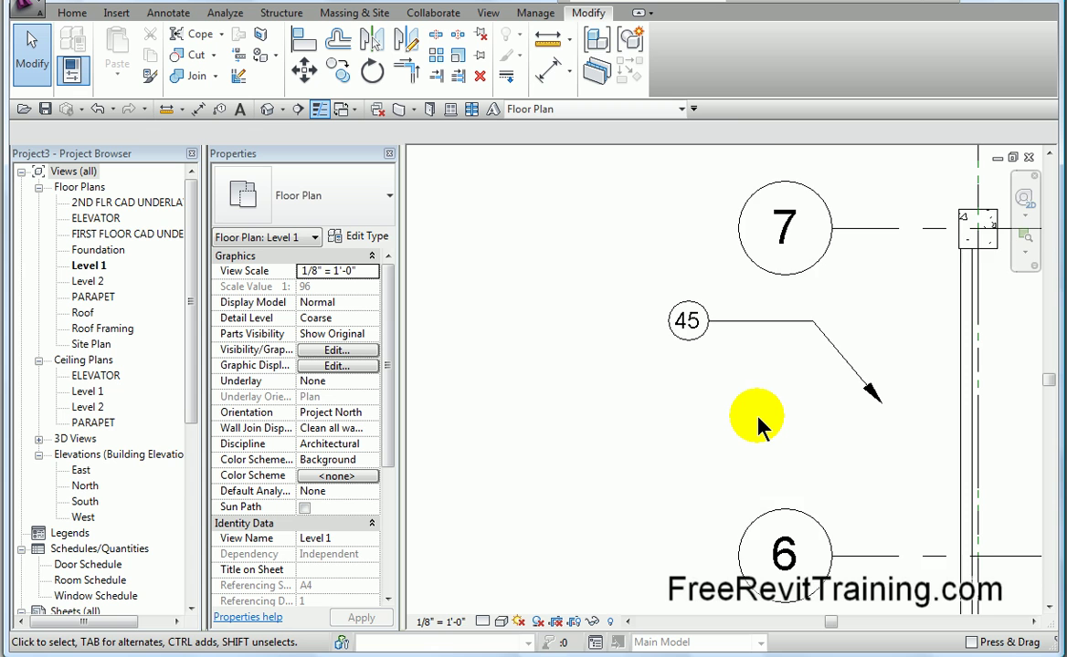
- Change the Level 1 view scale to 1/4" = 1'-0", then to 1/16" = 1'-0"
scroll(758, 424, "up", 1)
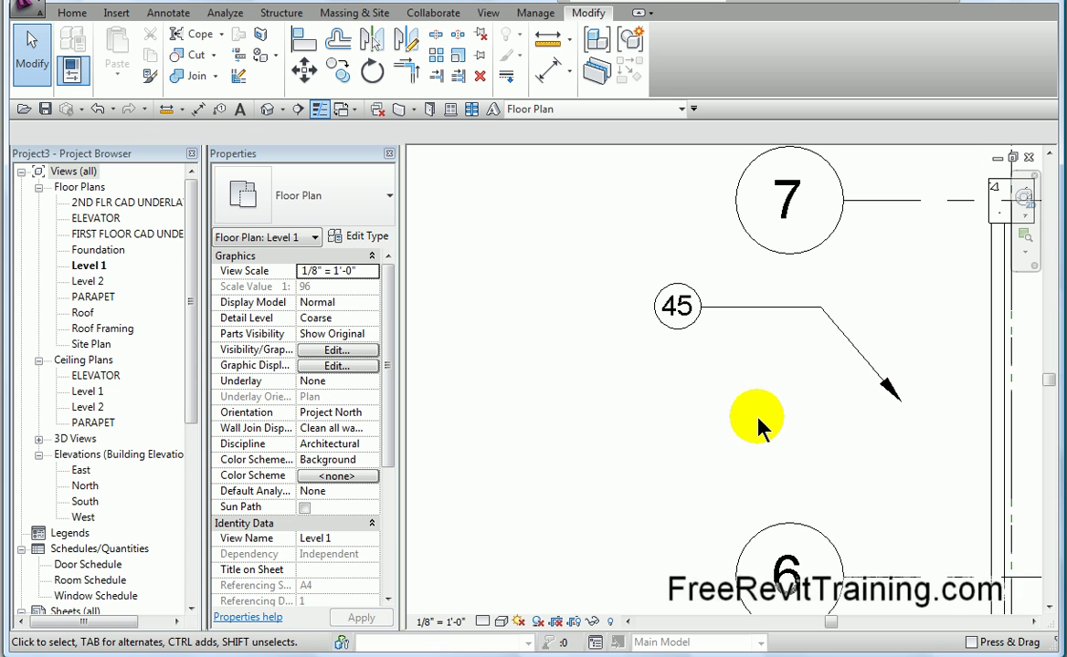
left_click(441, 623)
left_click(467, 236)
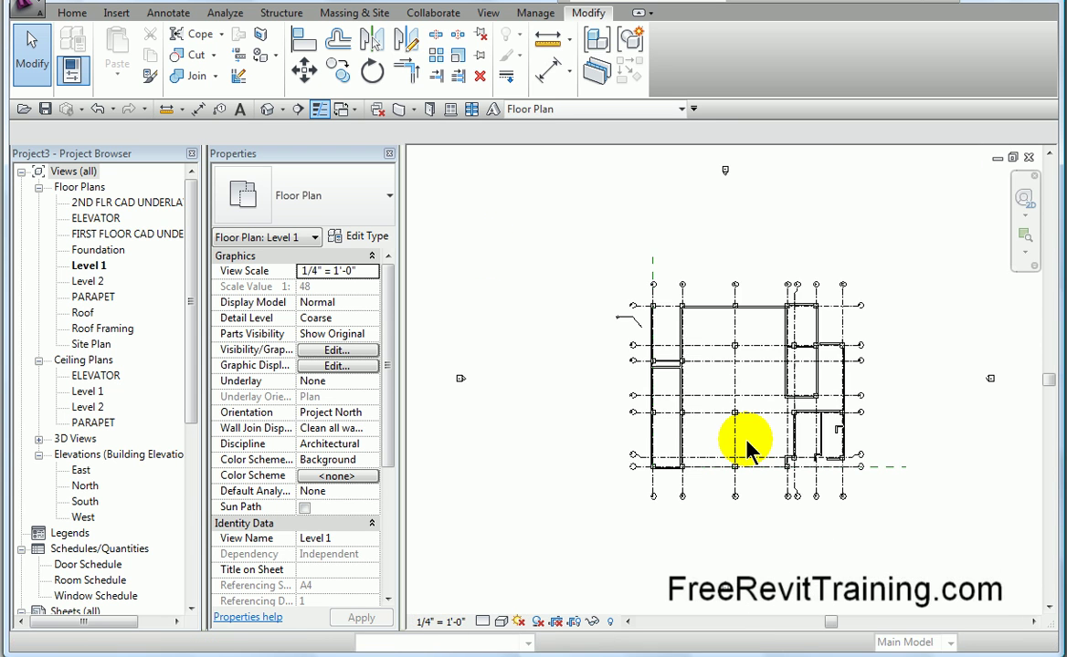
scroll(624, 302, "up", 8)
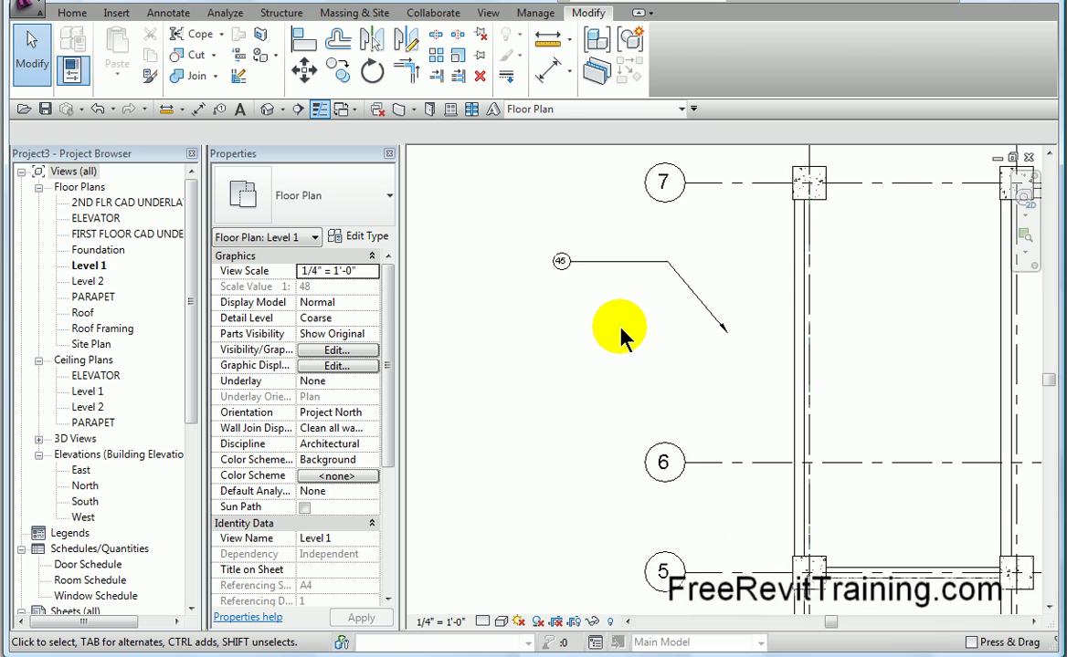
scroll(620, 330, "up", 2)
scroll(620, 330, "down", 3)
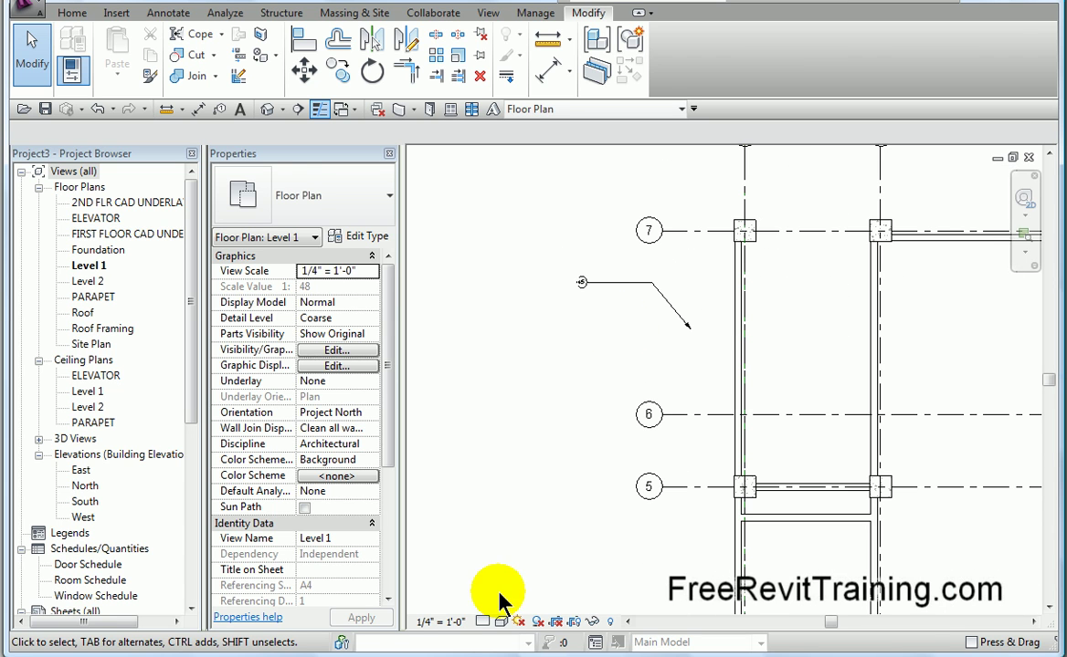
left_click(456, 623)
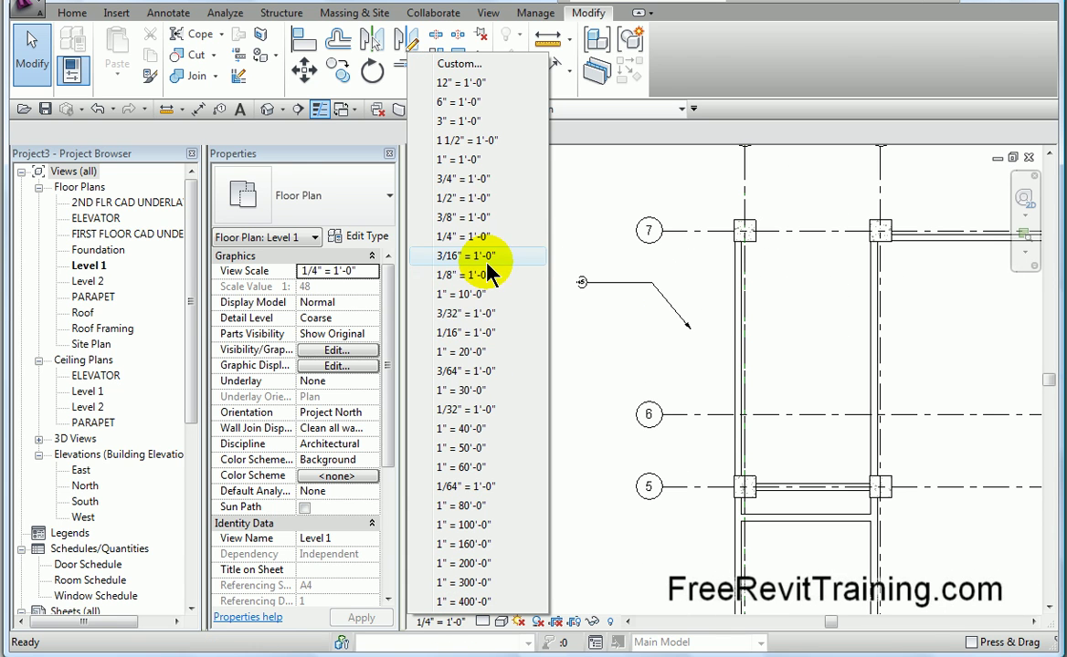
left_click(489, 333)
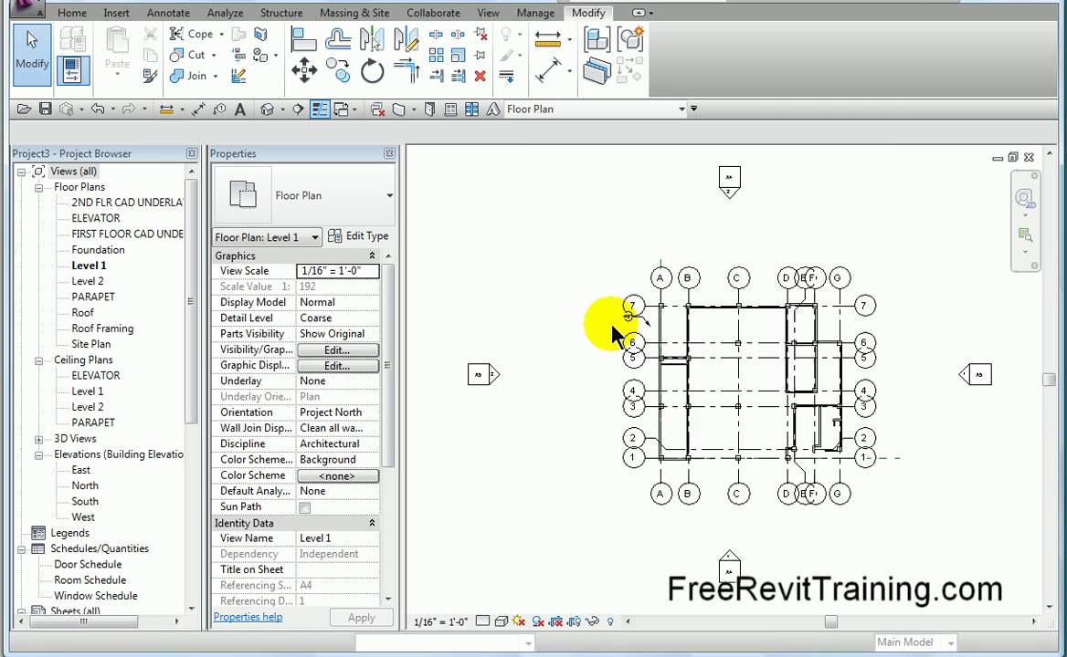
scroll(627, 335, "up", 7)
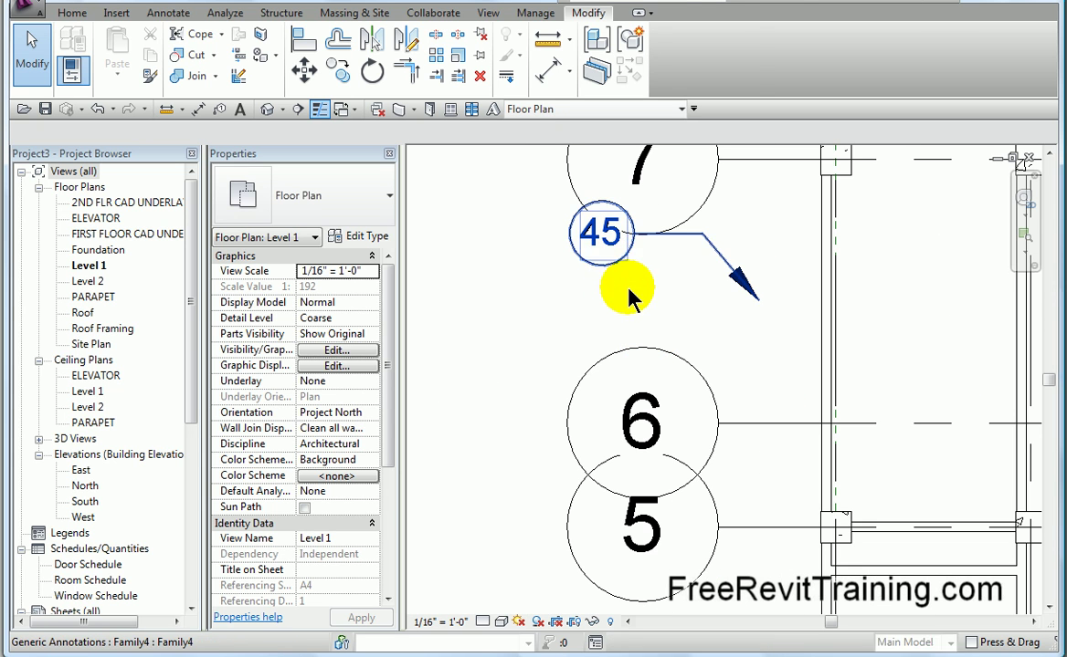
- Move the 45 tag down-left and extend its leader arrow to the vertical grid line
left_click(625, 260)
mouse_move(603, 271)
left_mouse_down()
mouse_move(581, 312)
mouse_move(553, 302)
mouse_move(562, 309)
left_mouse_up()
left_click(698, 311)
left_click(744, 306)
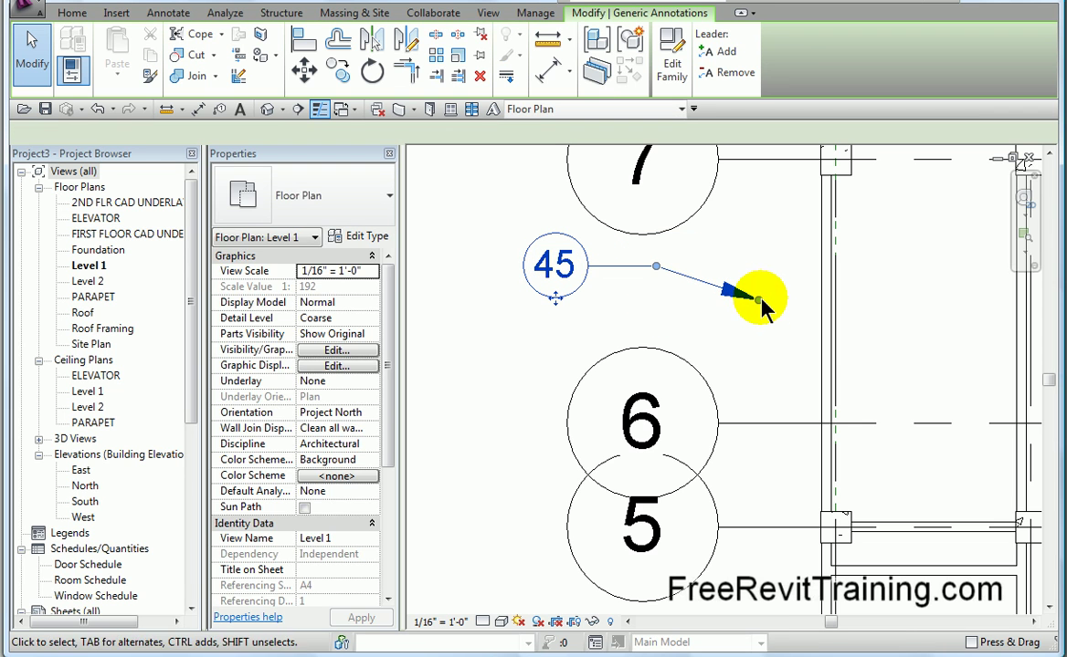
left_click_drag(760, 298, 822, 352)
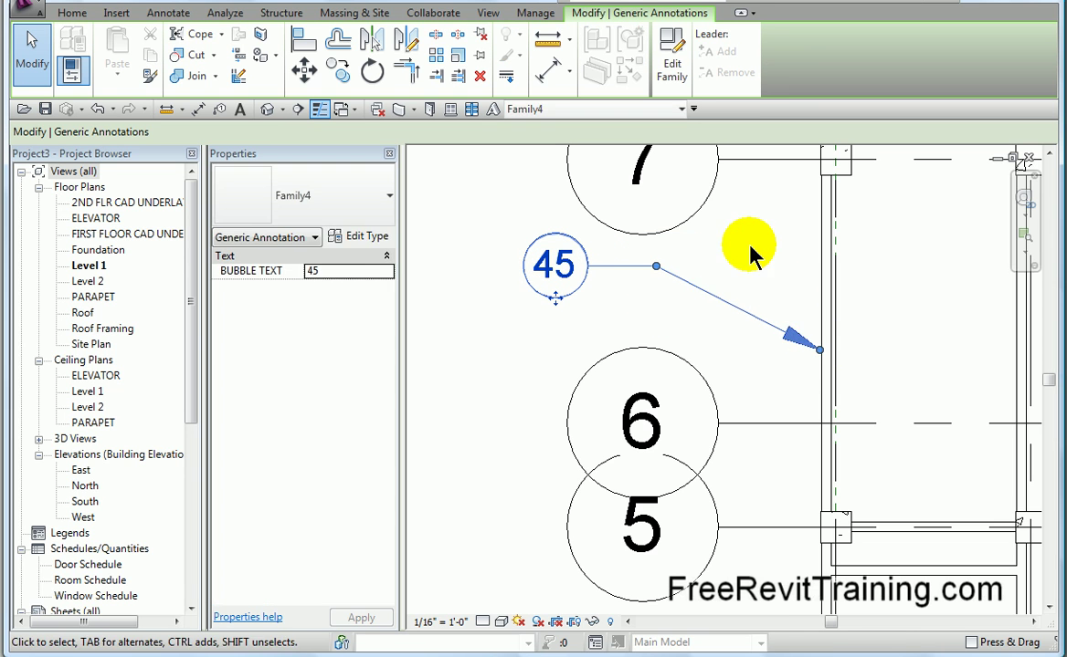
left_click(754, 247)
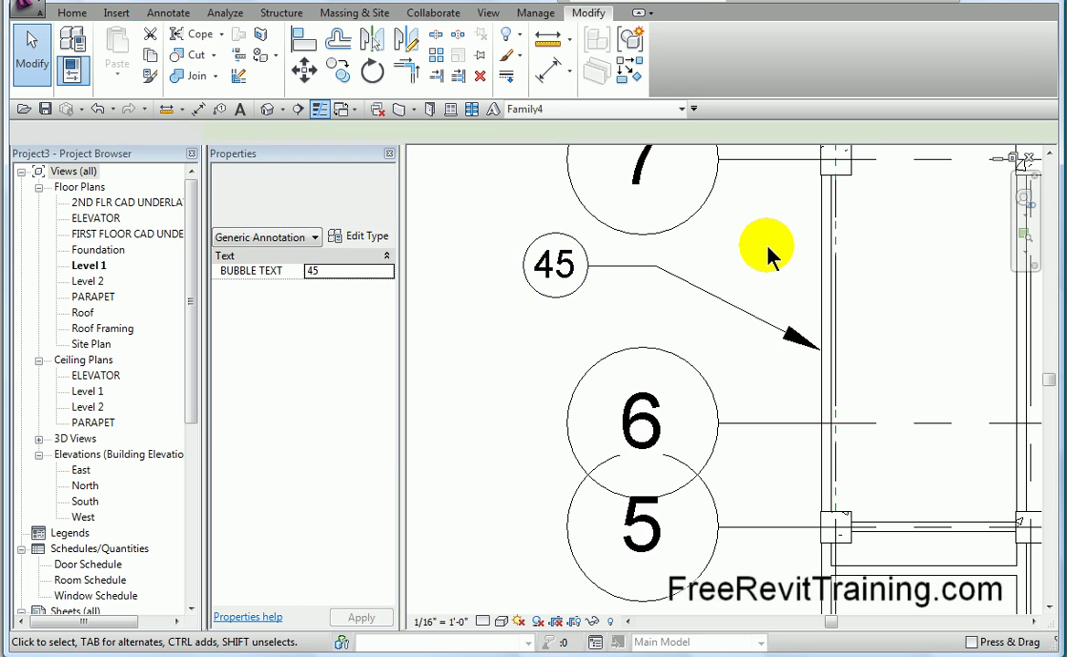
- Add a second leader to the 45 tag, elbowed and angling down-left
left_click(559, 274)
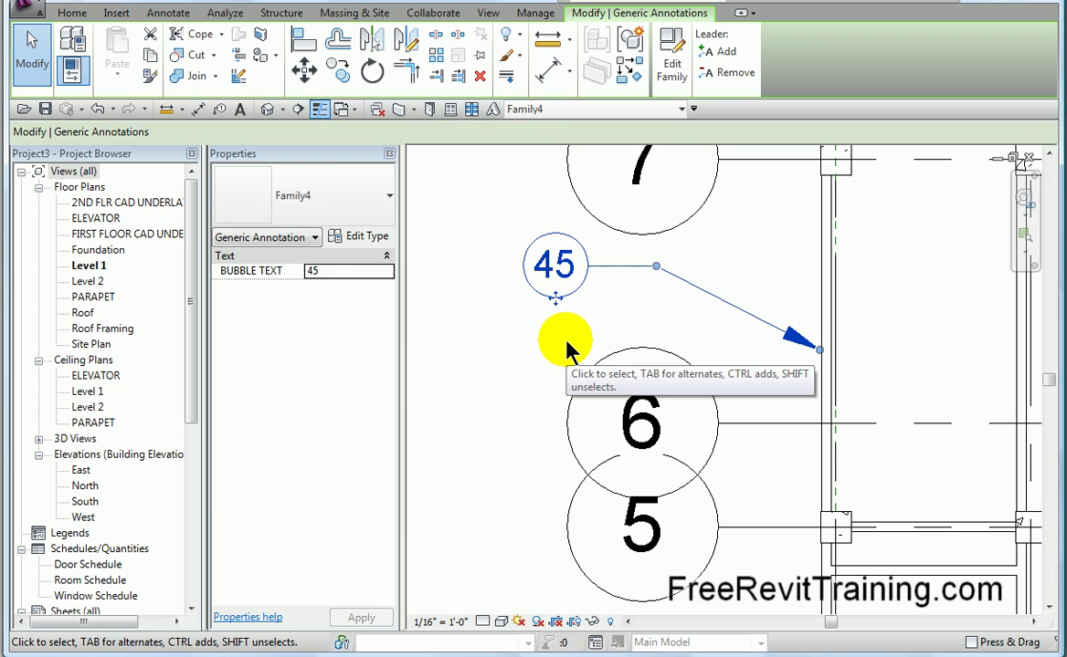
left_click(718, 55)
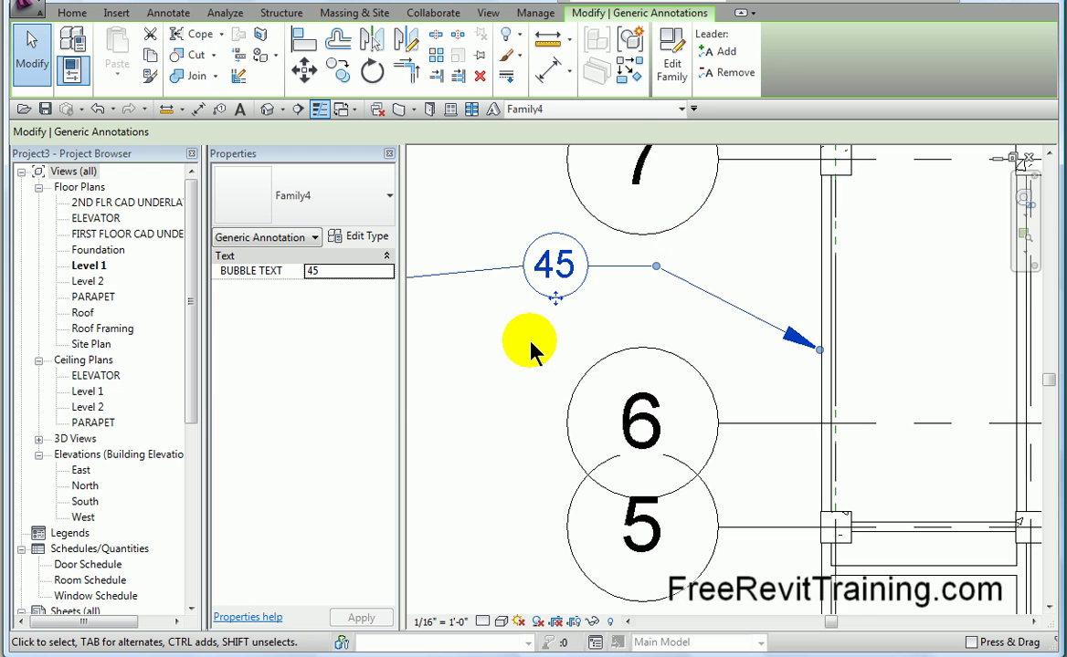
scroll(534, 345, "down", 3)
middle_click_drag(536, 345, 844, 352)
left_click_drag(634, 310, 745, 296)
mouse_move(431, 330)
left_mouse_down()
mouse_move(671, 370)
mouse_move(728, 352)
left_mouse_up()
left_click(731, 415)
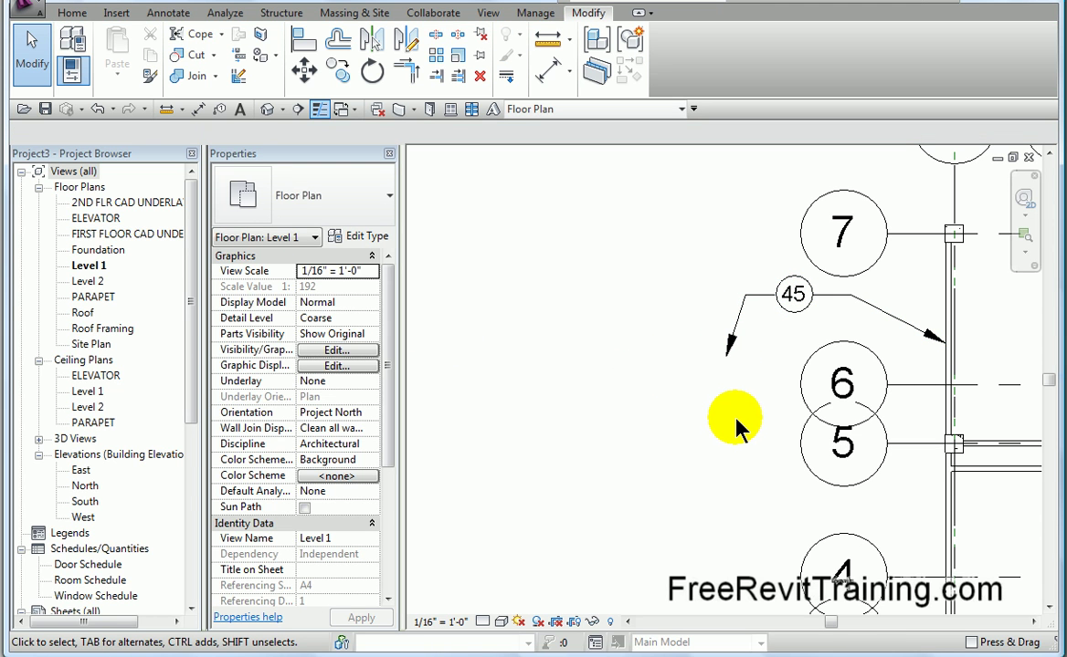